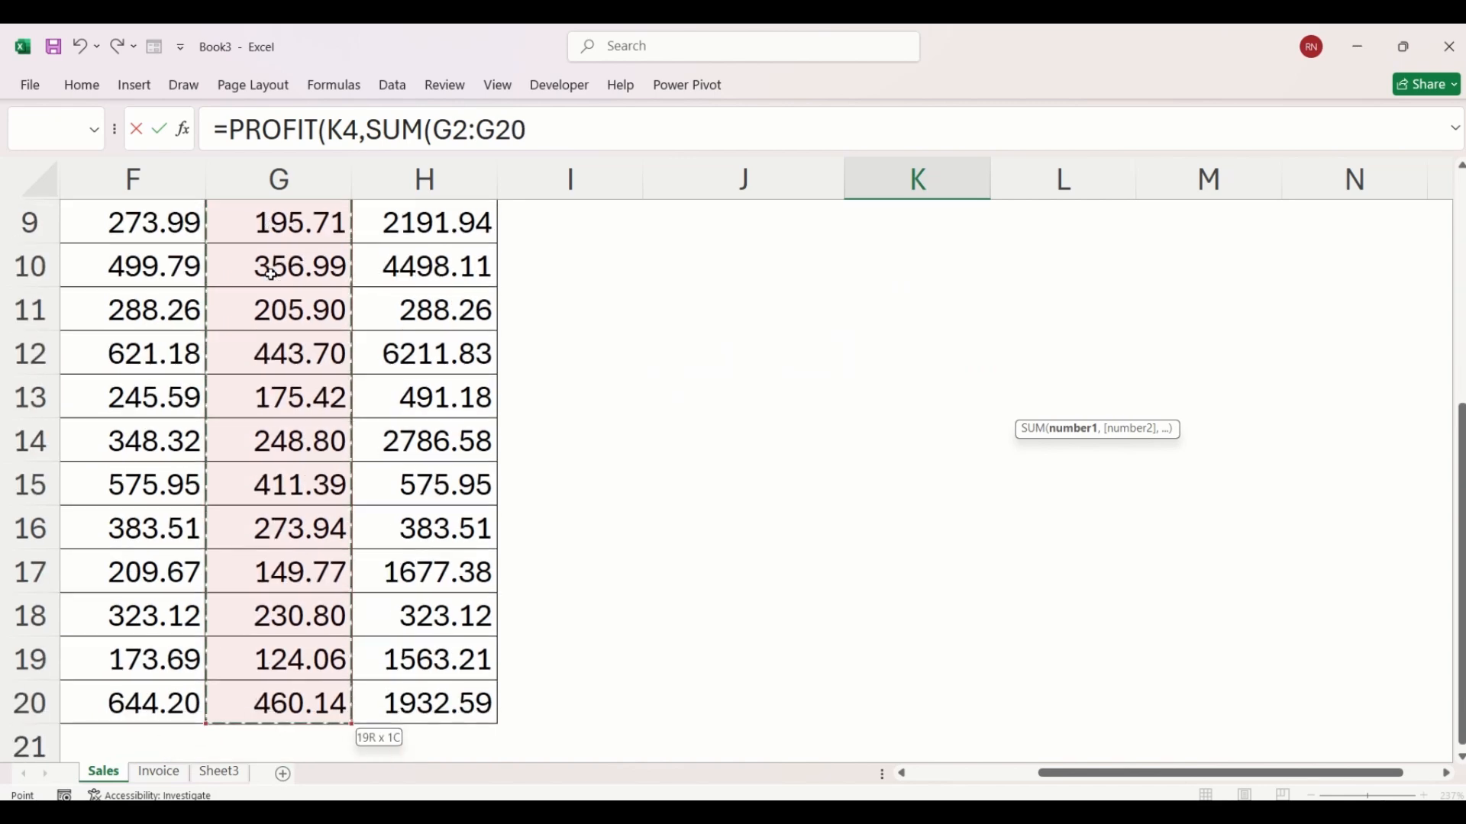
Step: Complete and enter the total profit formula =PROFIT(K4,SUM(G2:G20))
text()))
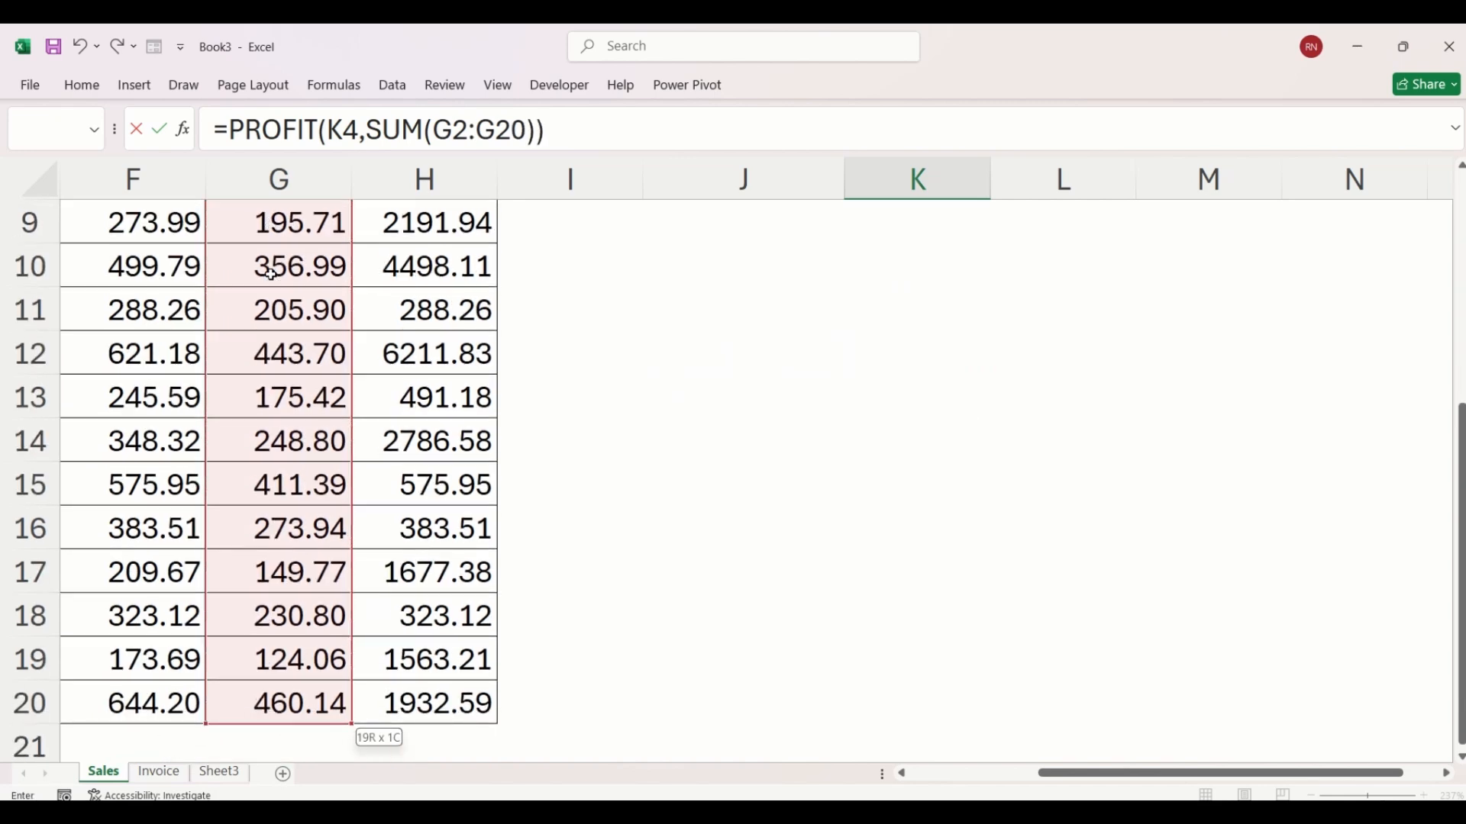
key(Return)
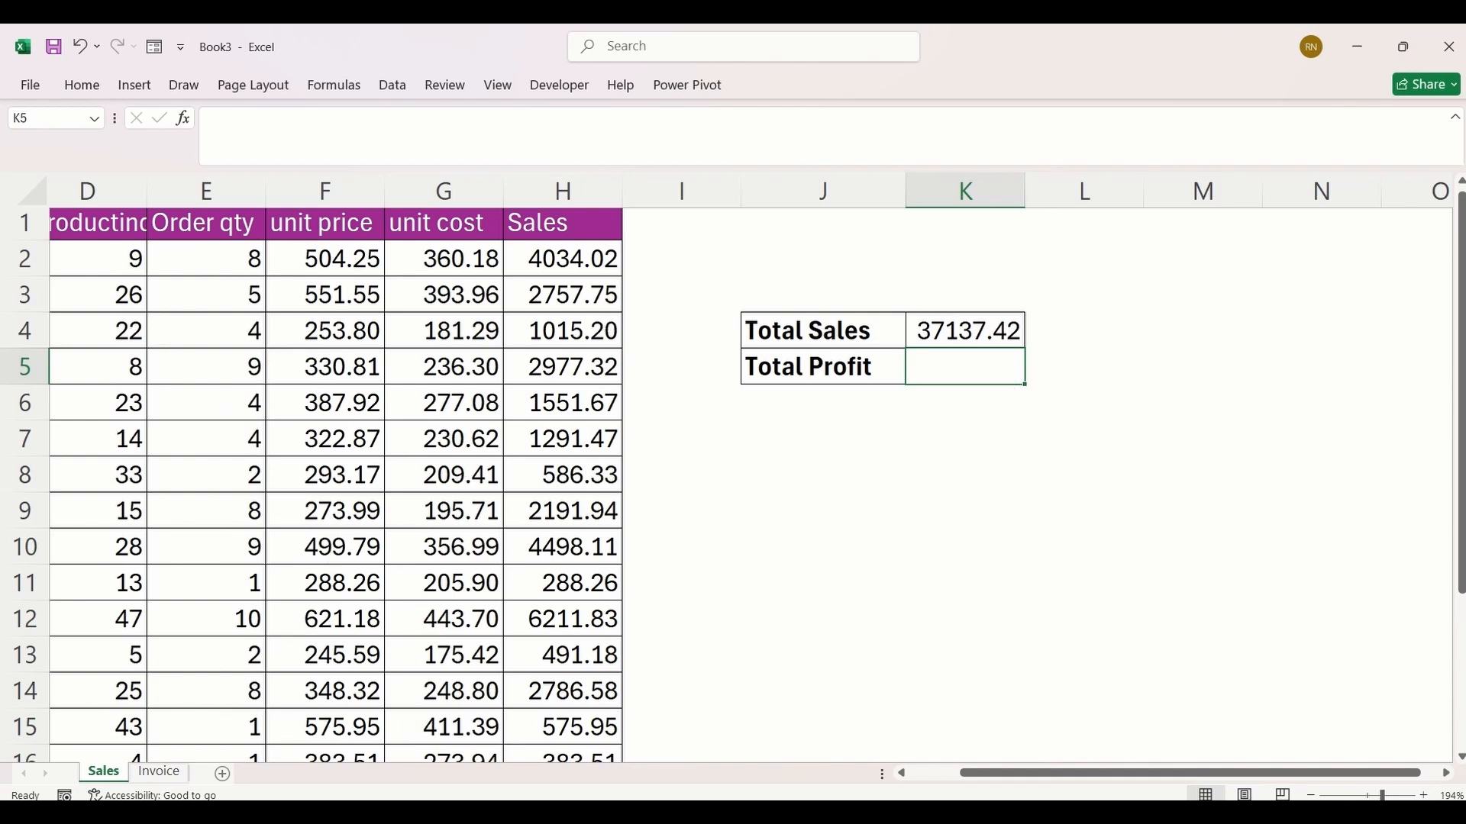
Step: Write the function part =LAMBDA(sales, cost, sales - cost) in the Total Profit cell K5
drag(1009, 783, 1053, 796)
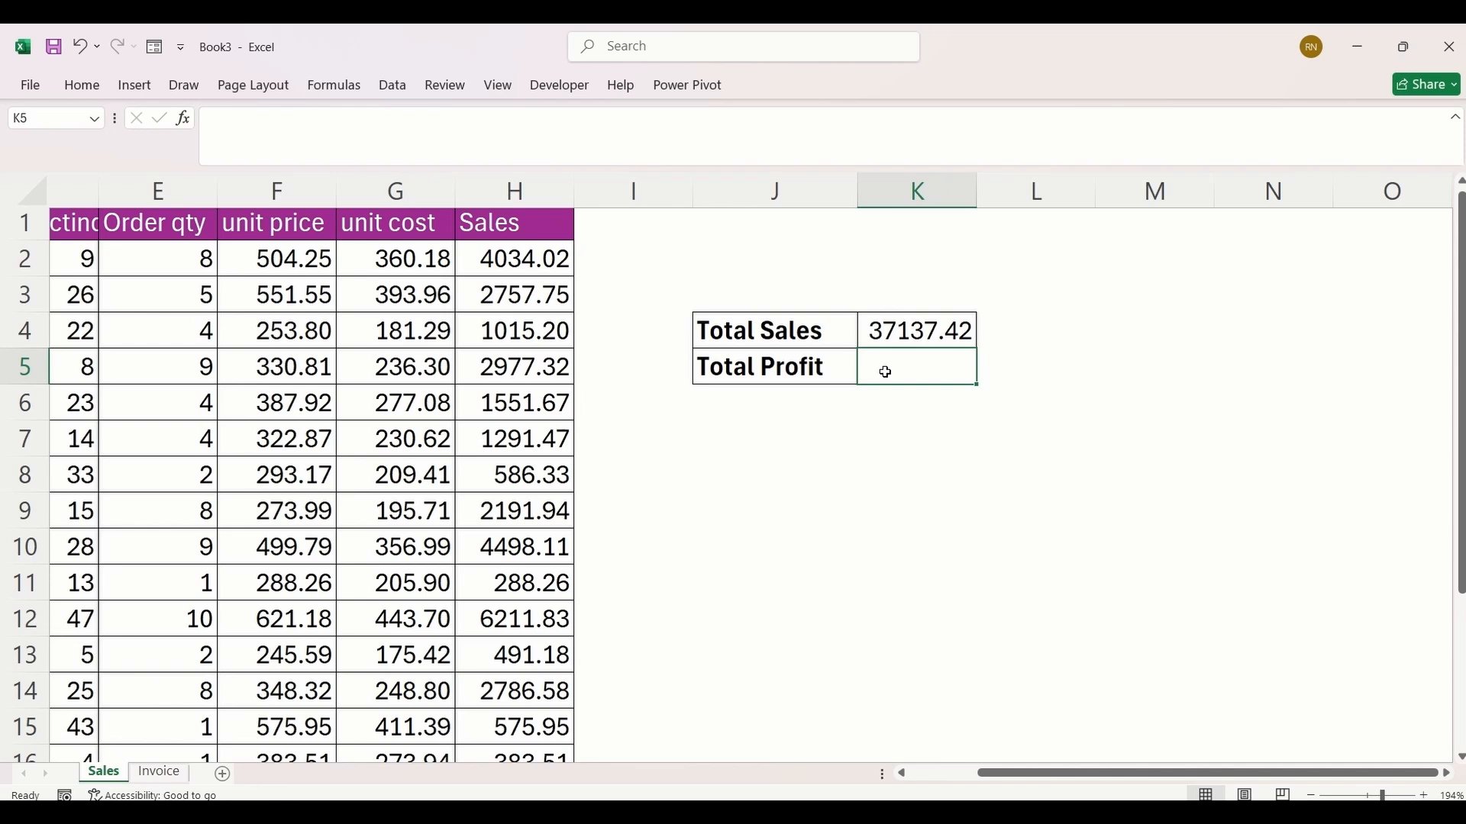
text(=lam)
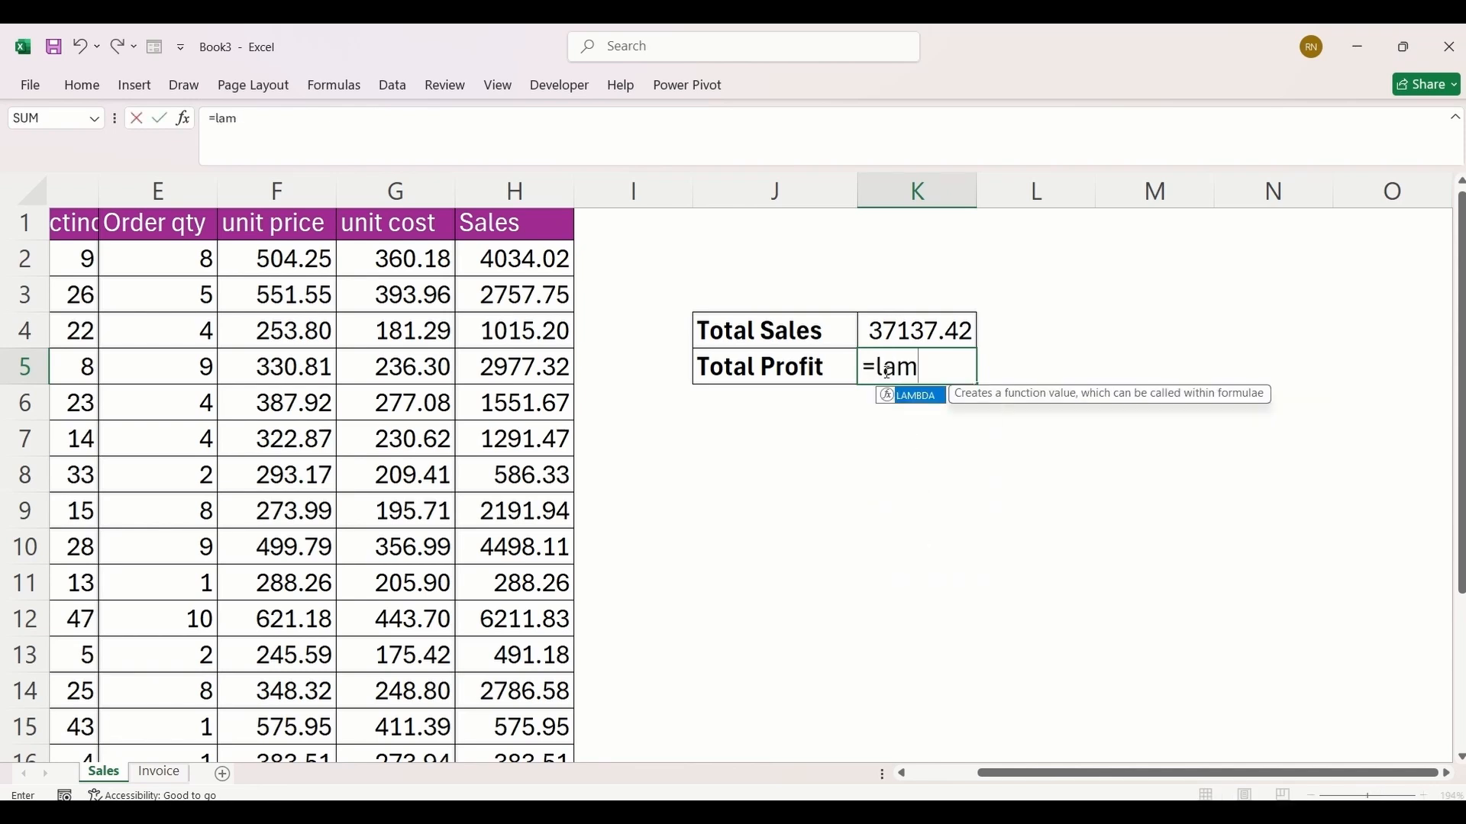
key(Tab)
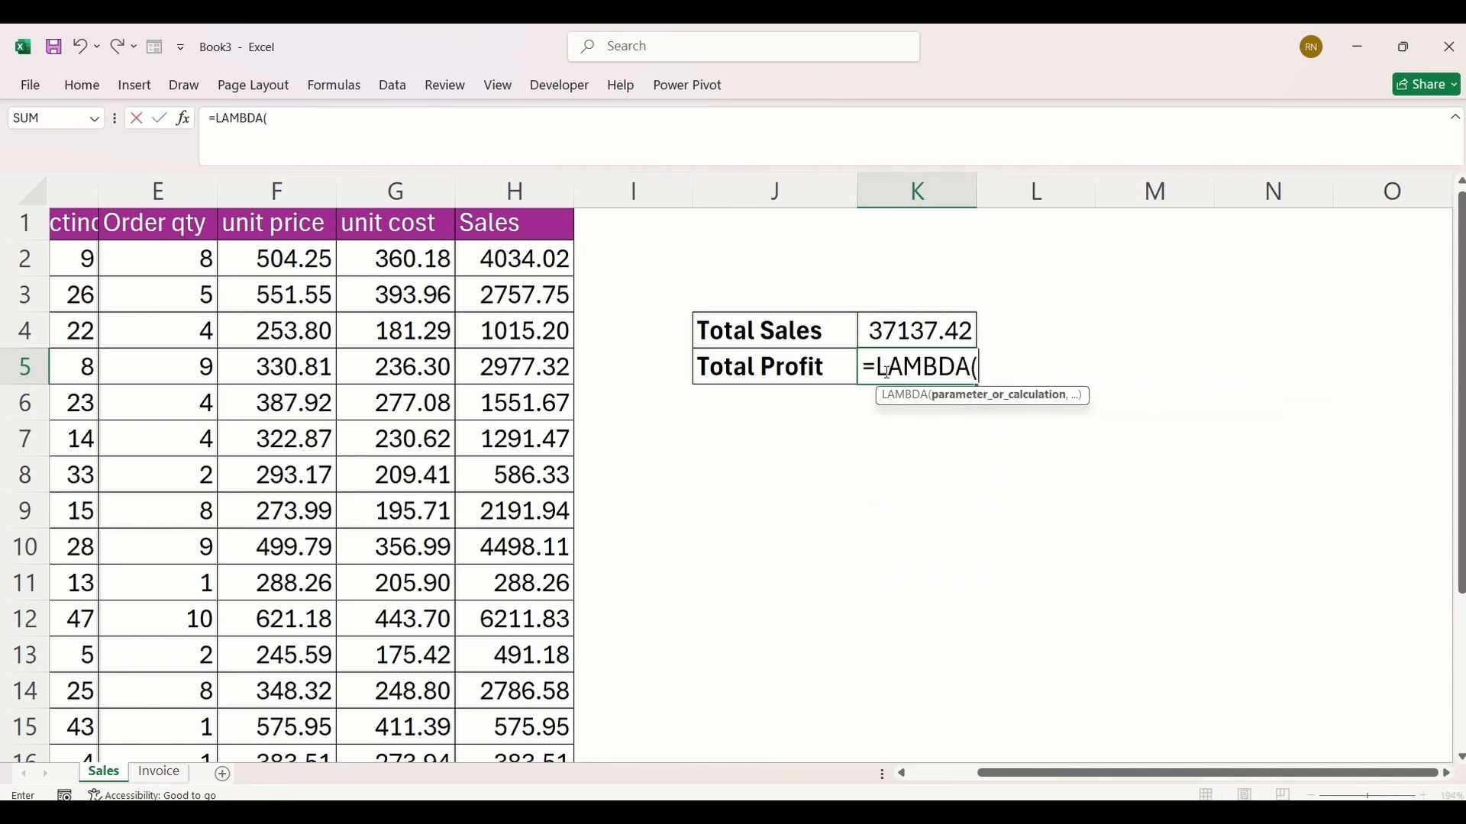
text(sales,)
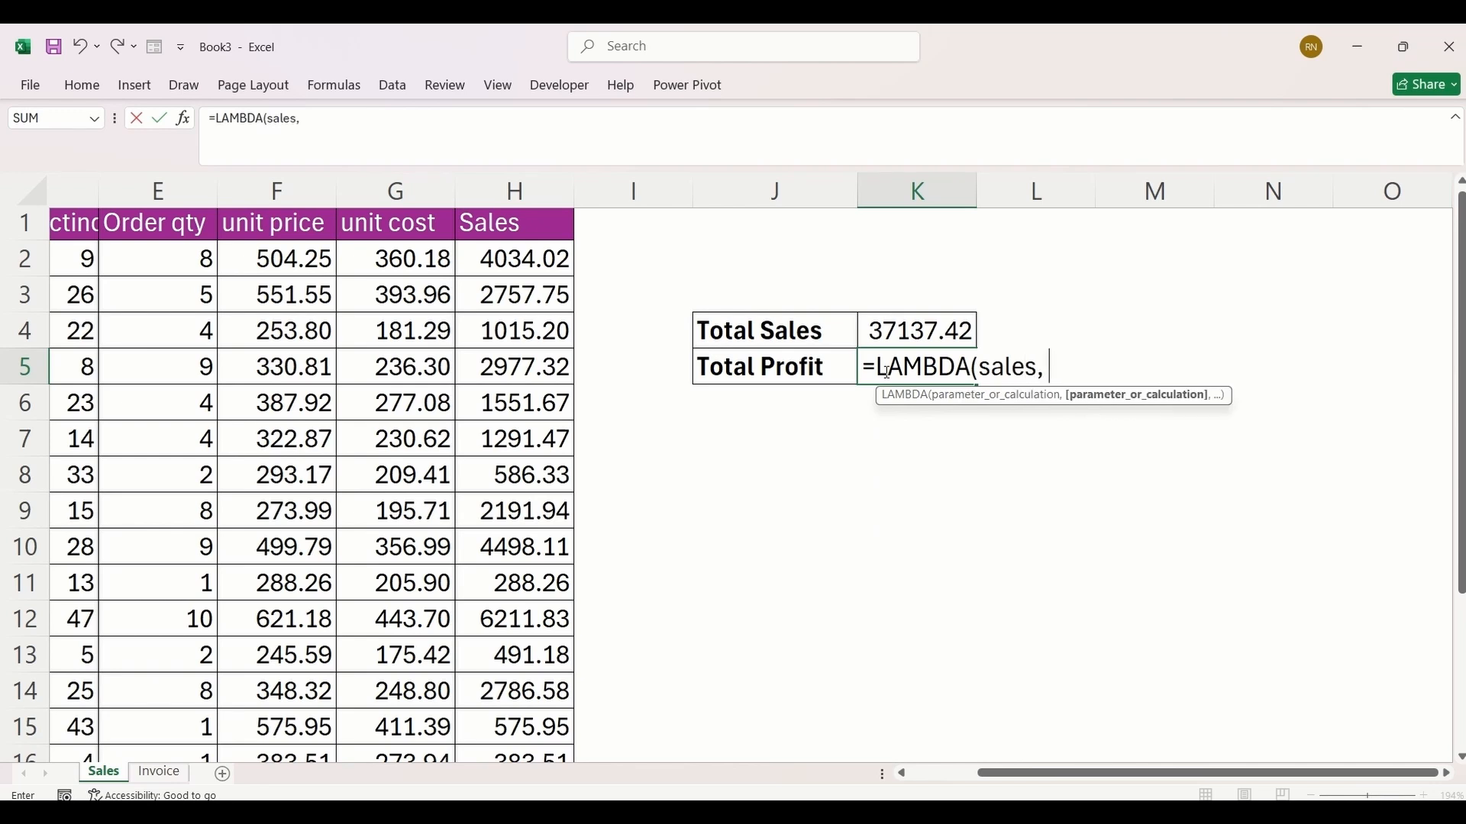
text( cost,)
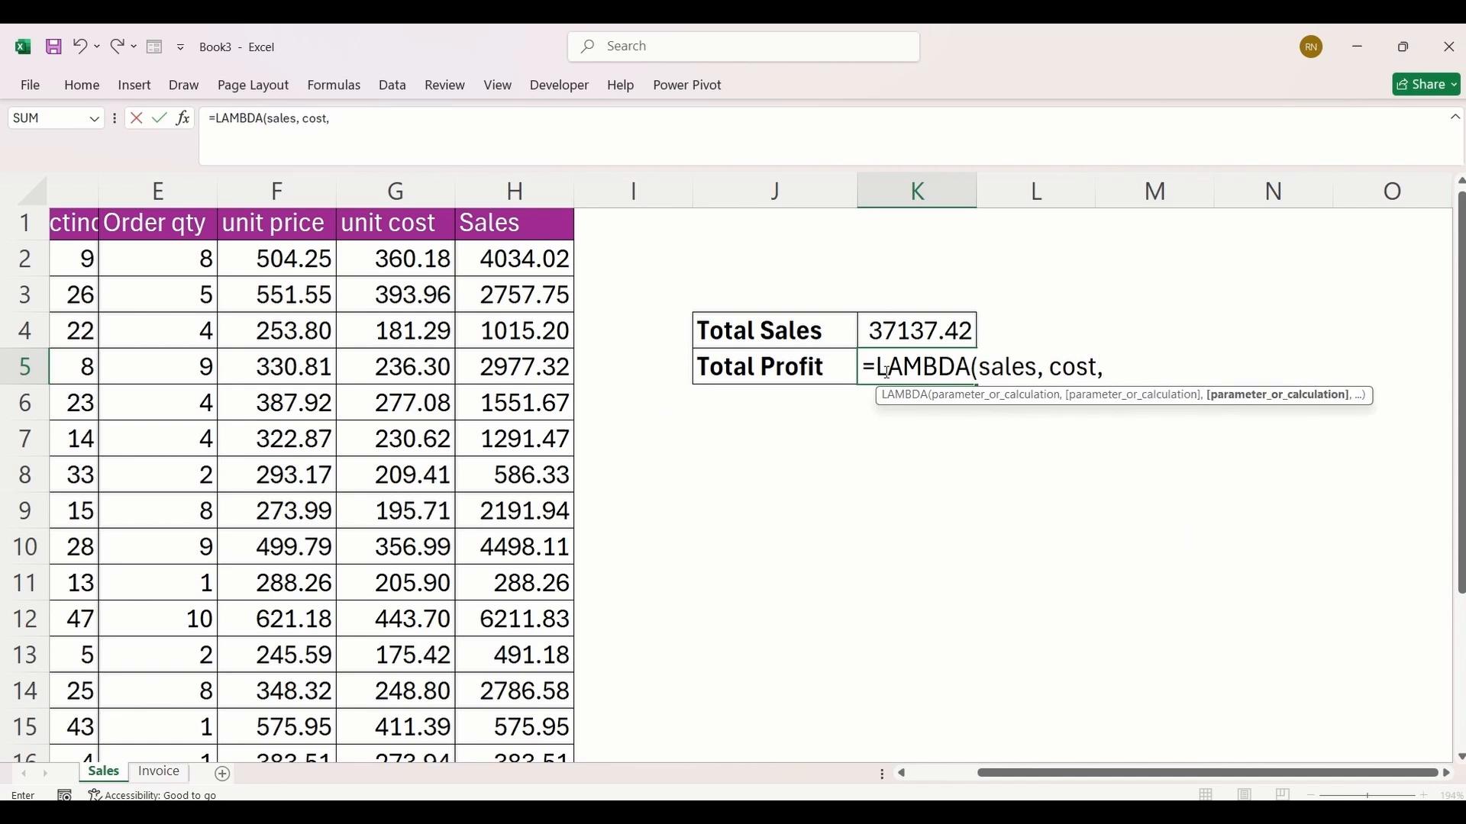
key(F2)
text(sales)
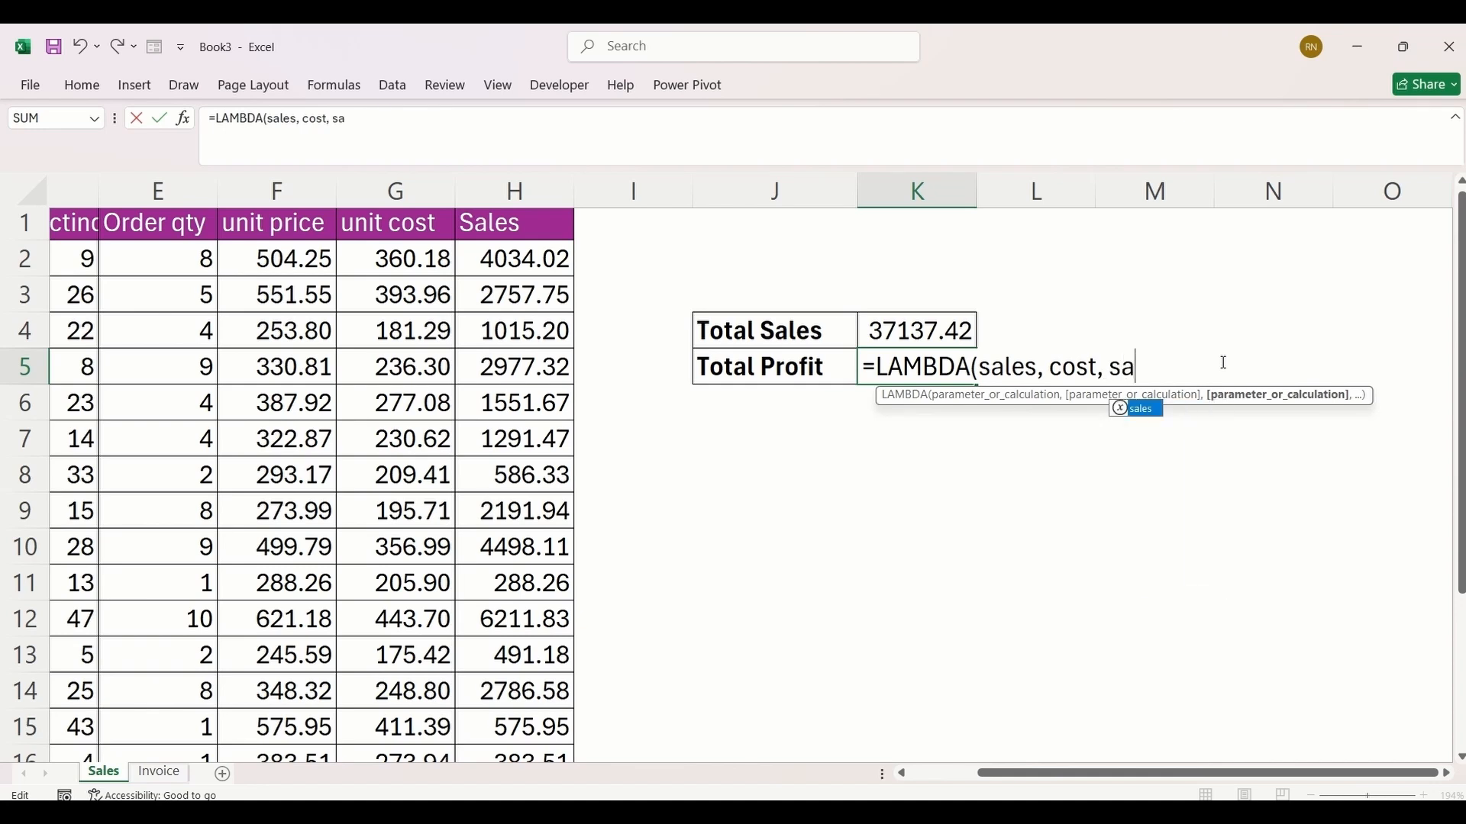
text( - cost)
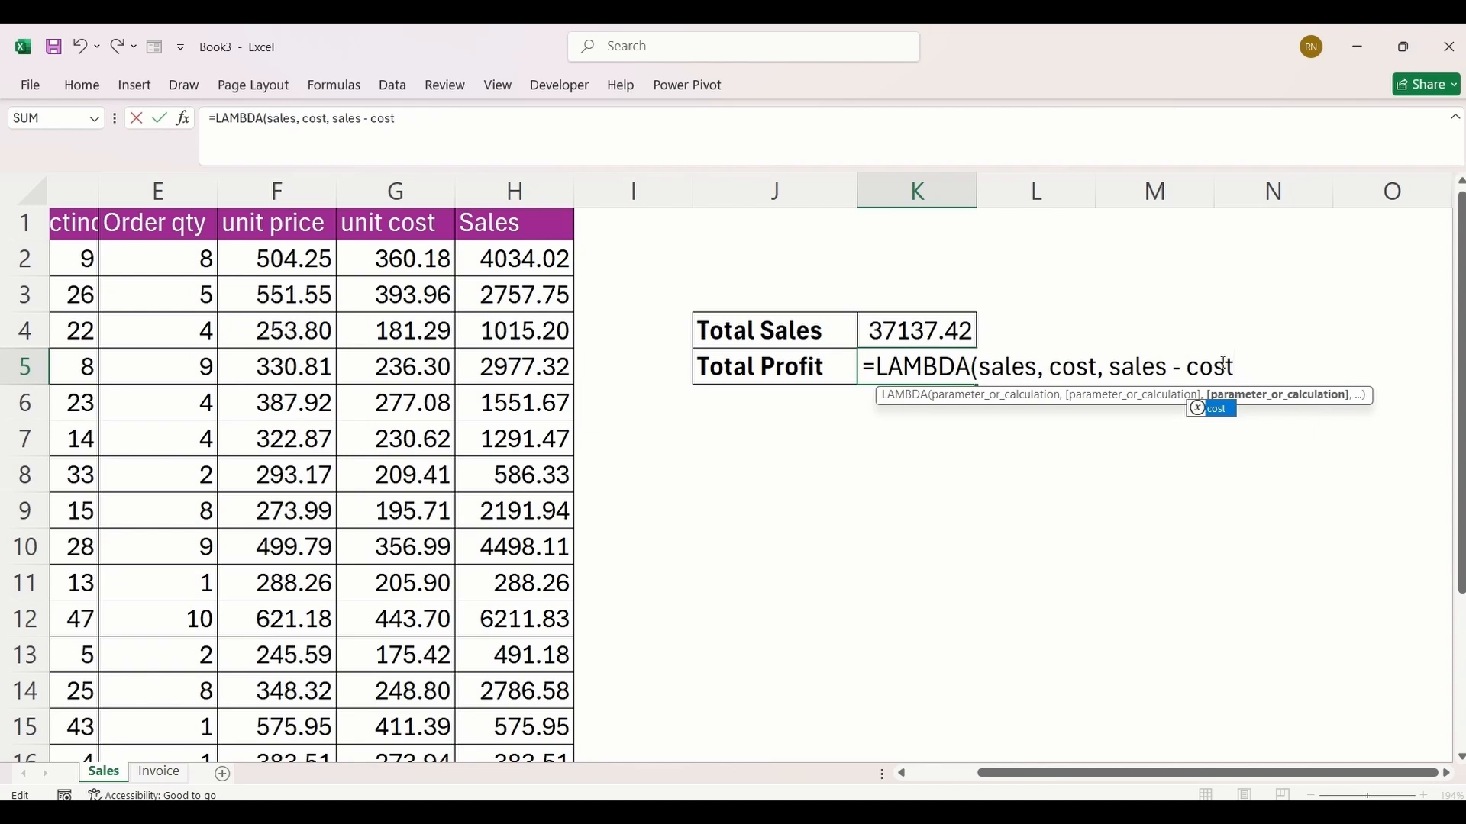
text())
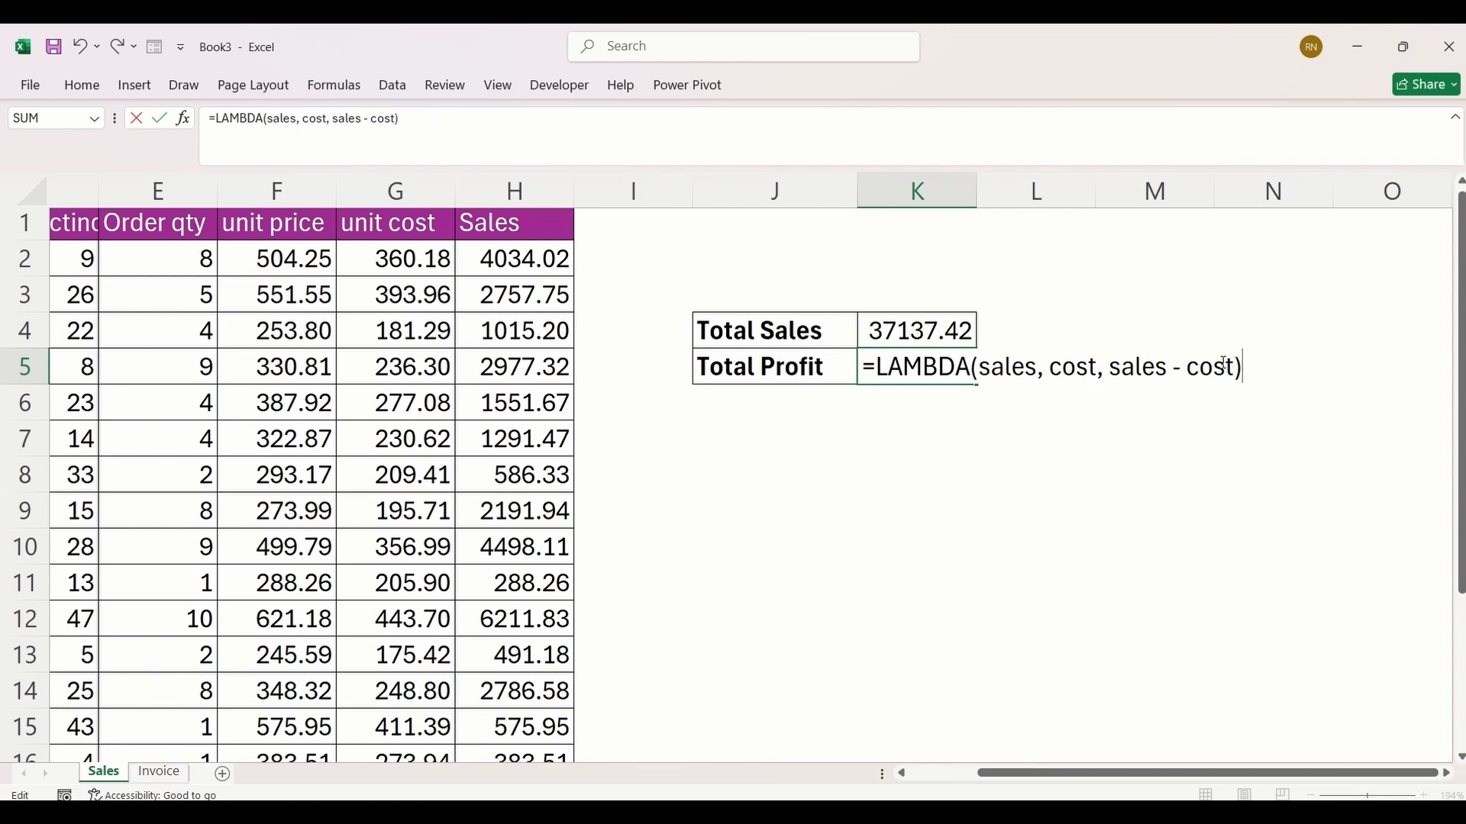
text(()
Step: Pass K4 and SUM(G2:G20) as the LAMBDA's sales and cost arguments and enter the Total Profit formula
click(905, 334)
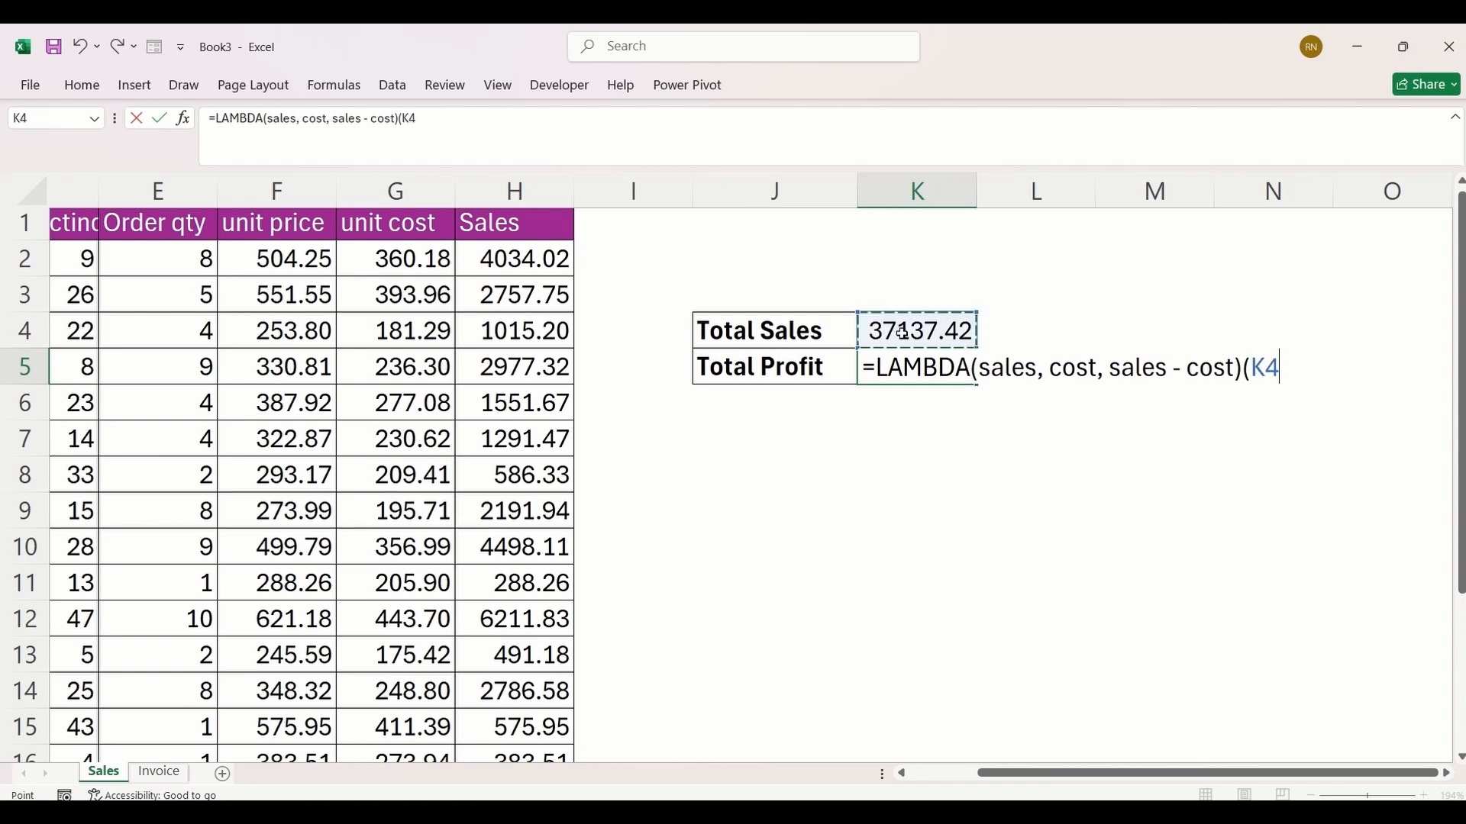
text(,)
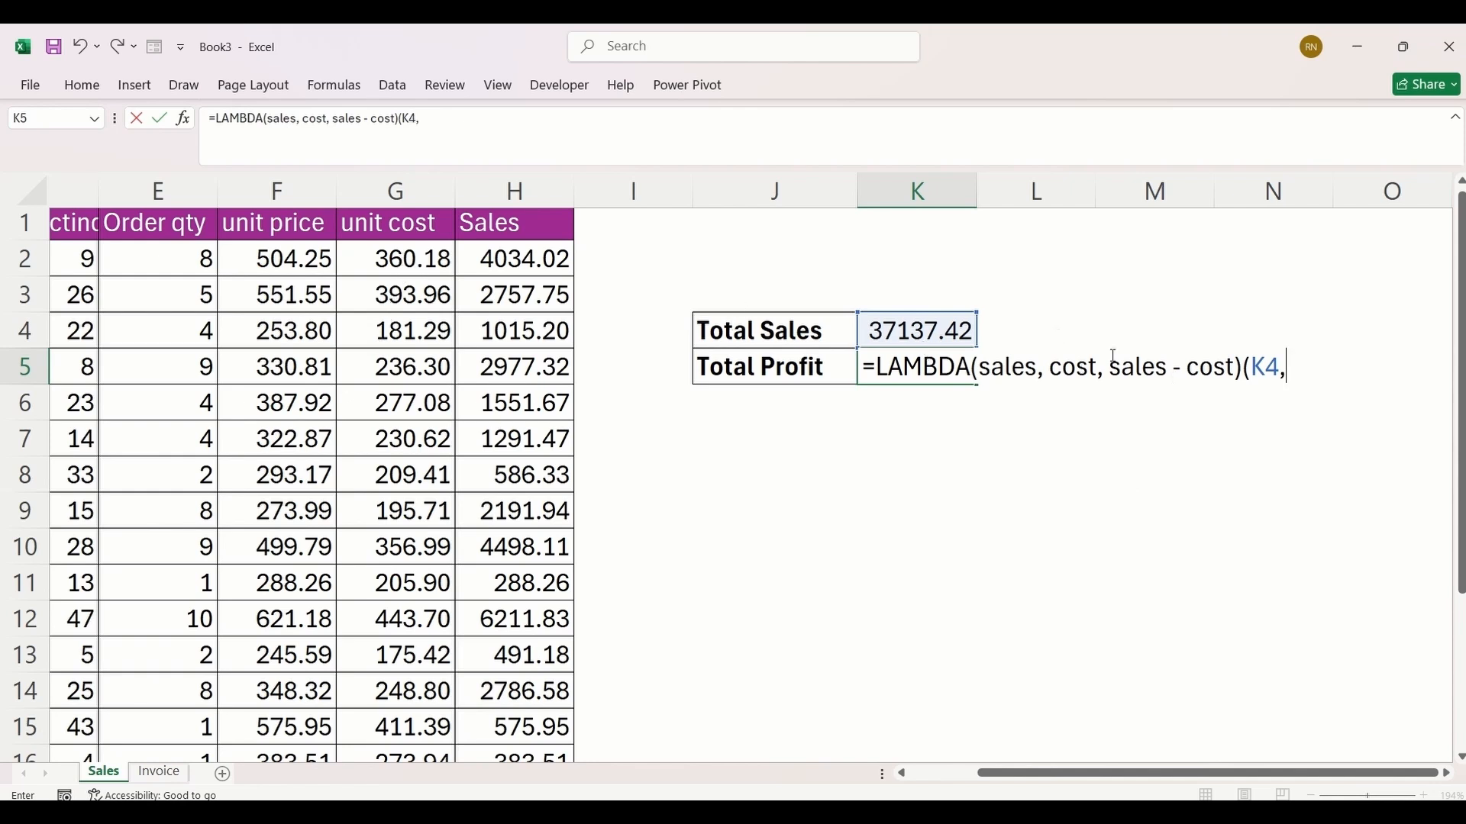
text(sum)
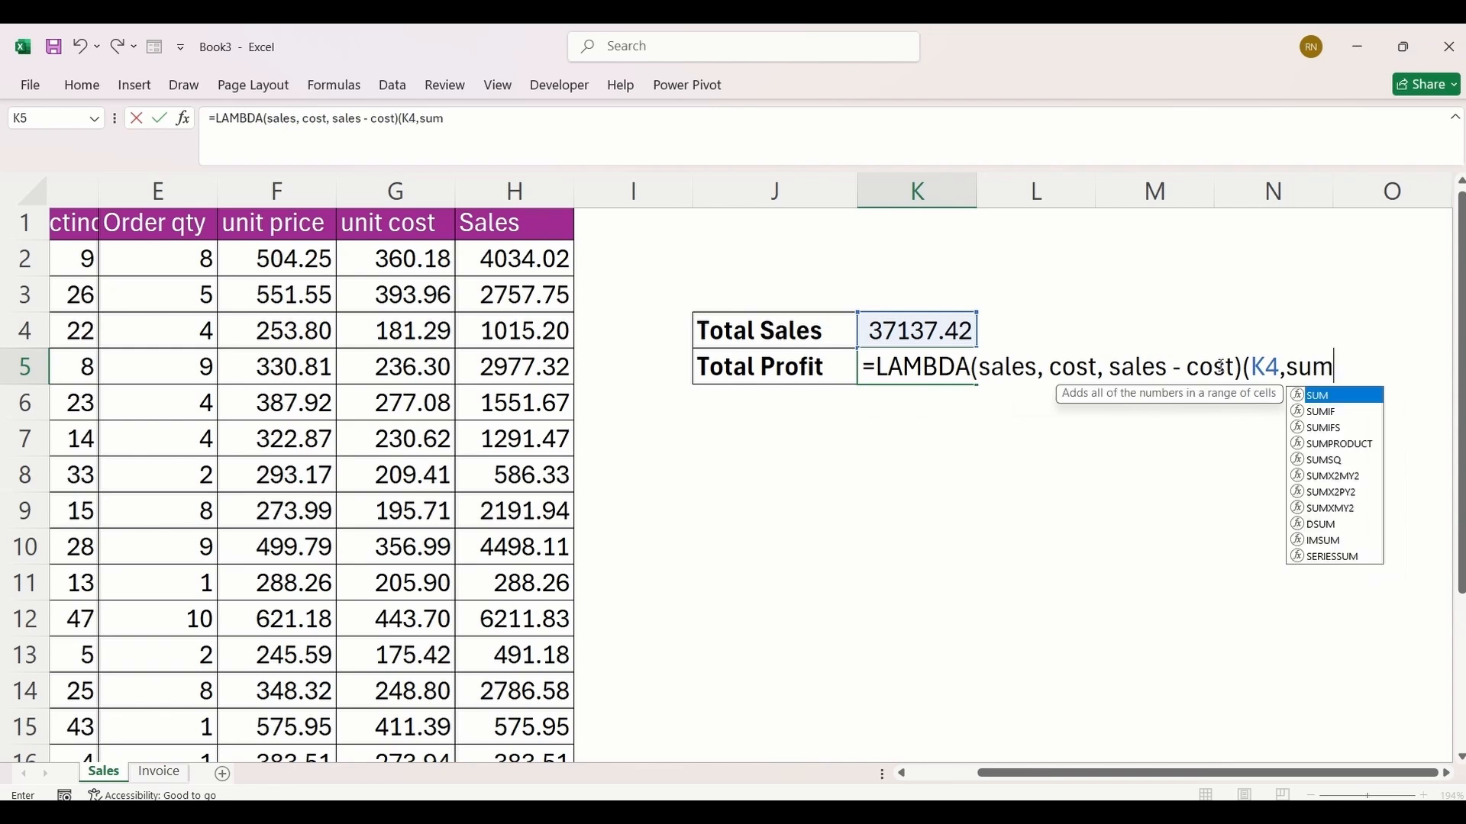
key(Tab)
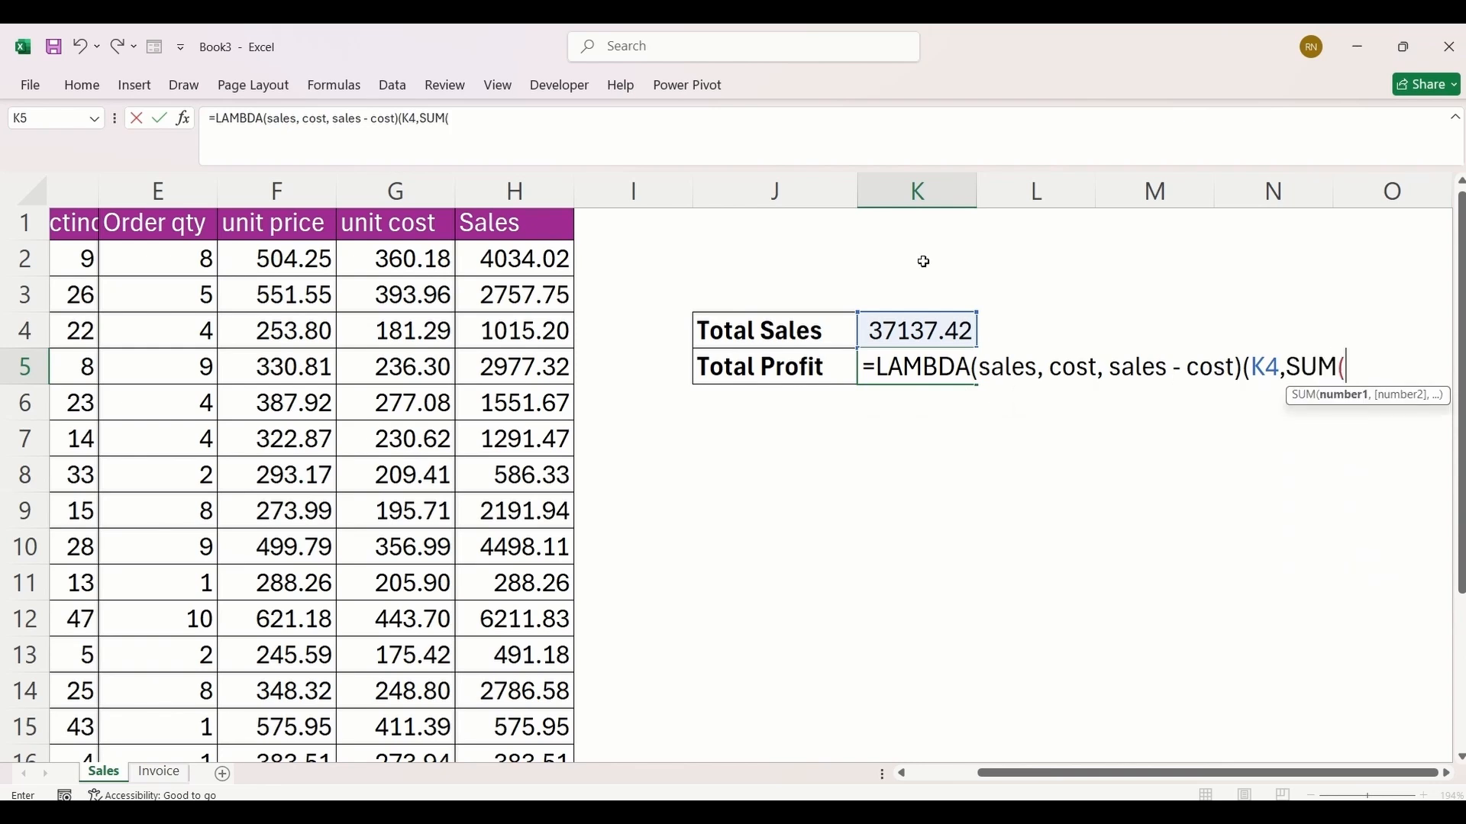
click(380, 262)
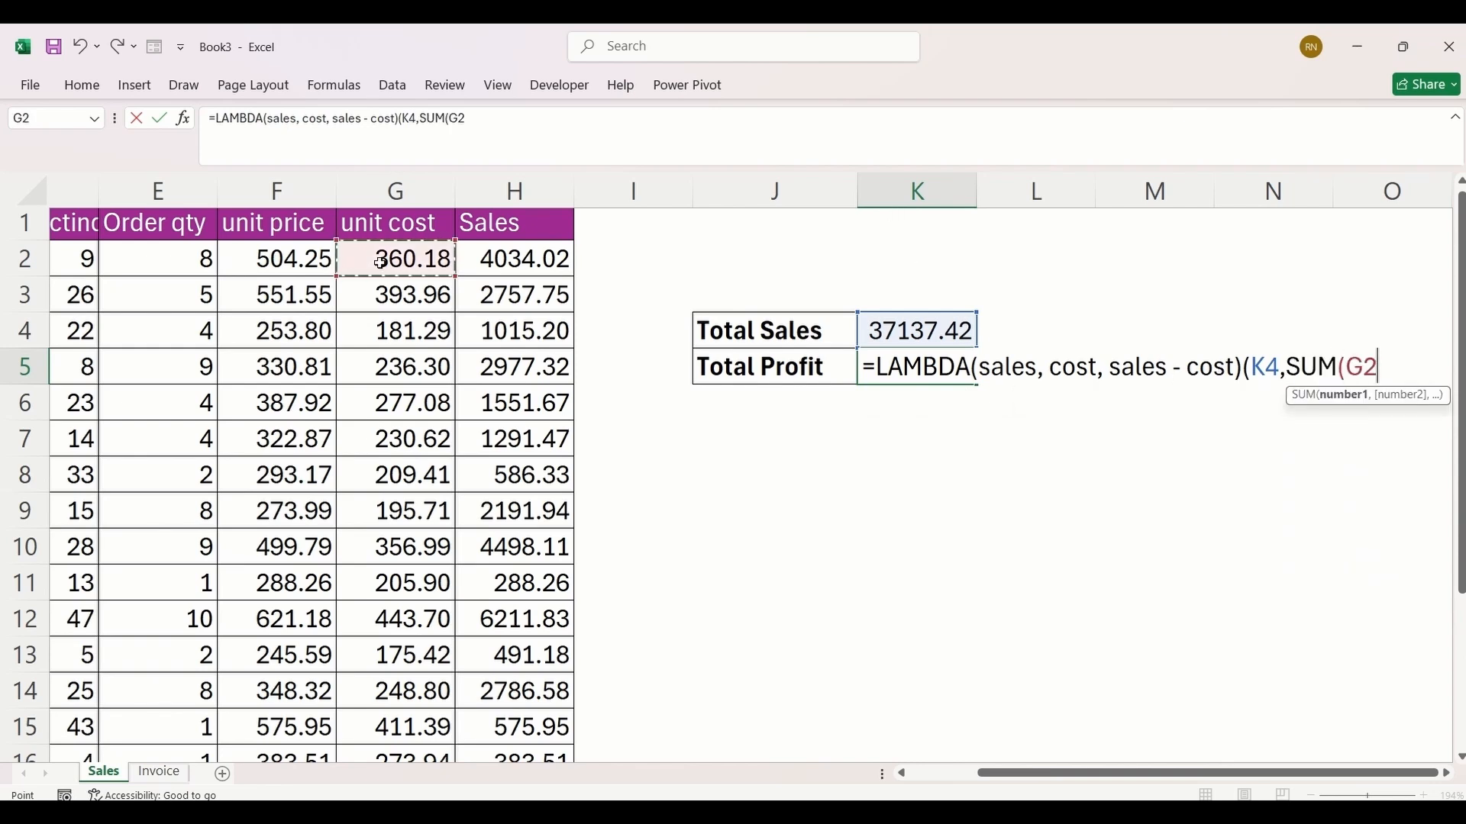
key(ctrl+shift+Down)
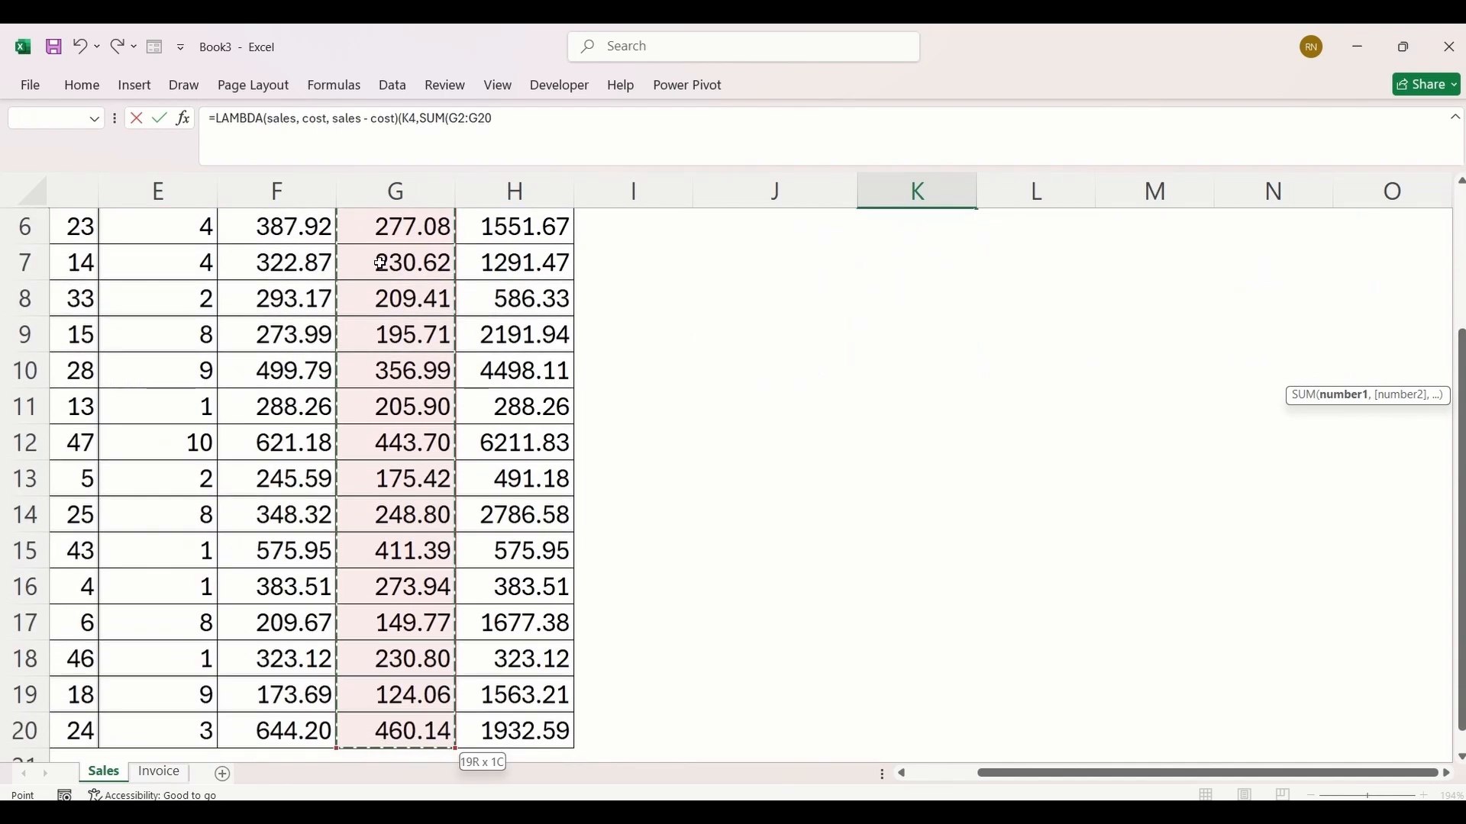
text())
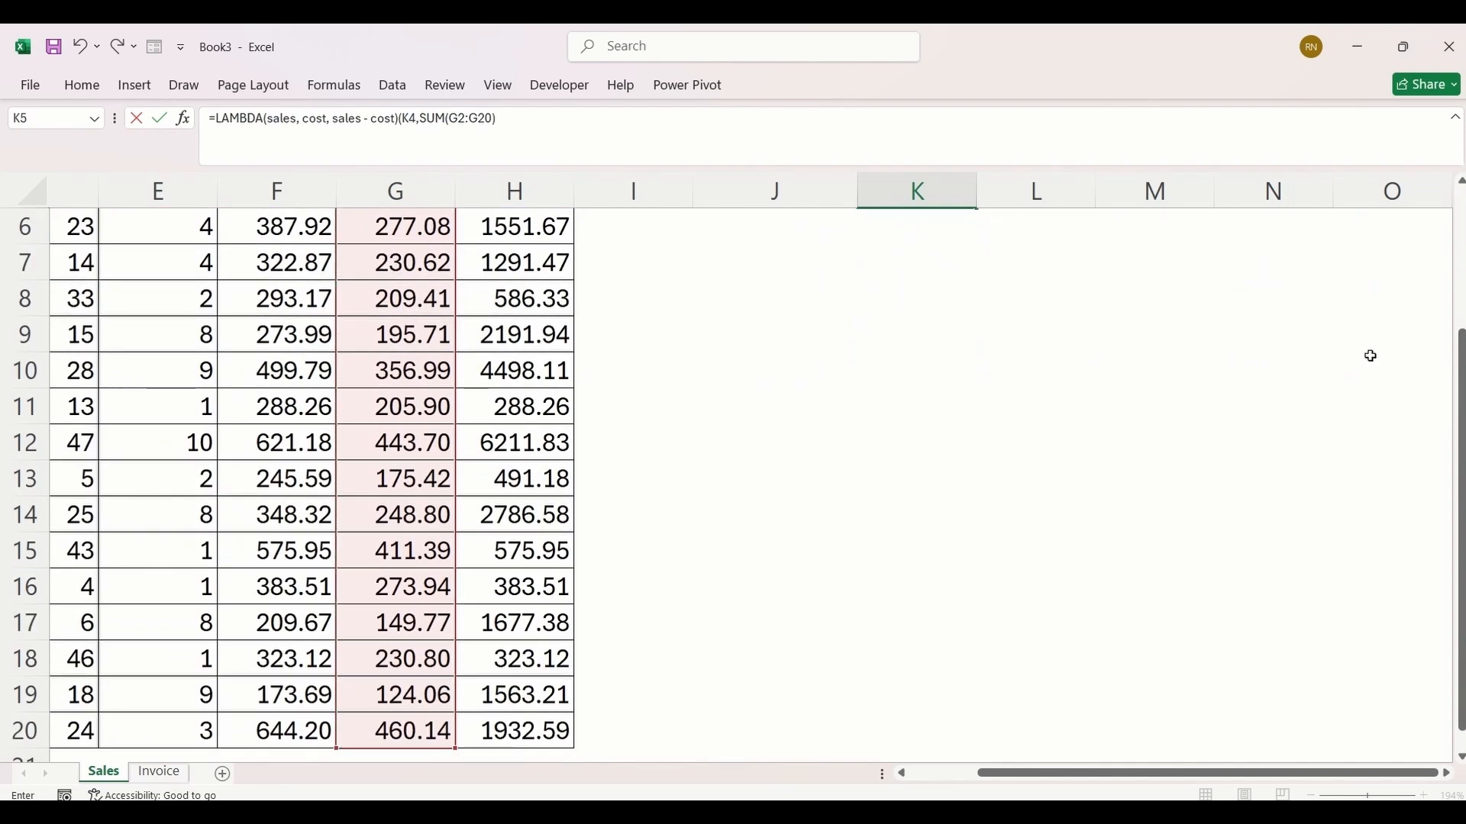
drag(1461, 357, 1461, 242)
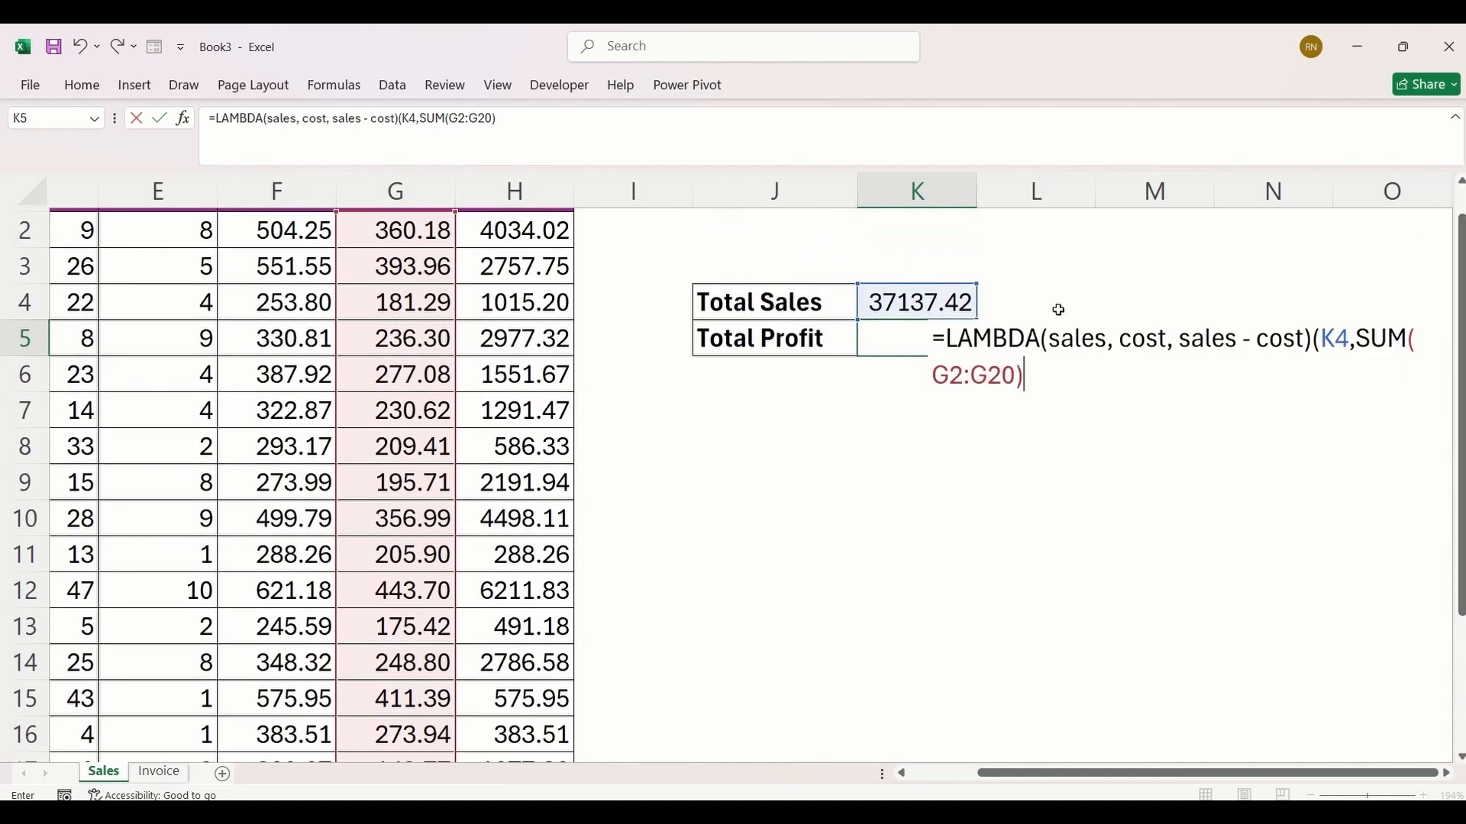
click(1039, 375)
text())
key(Return)
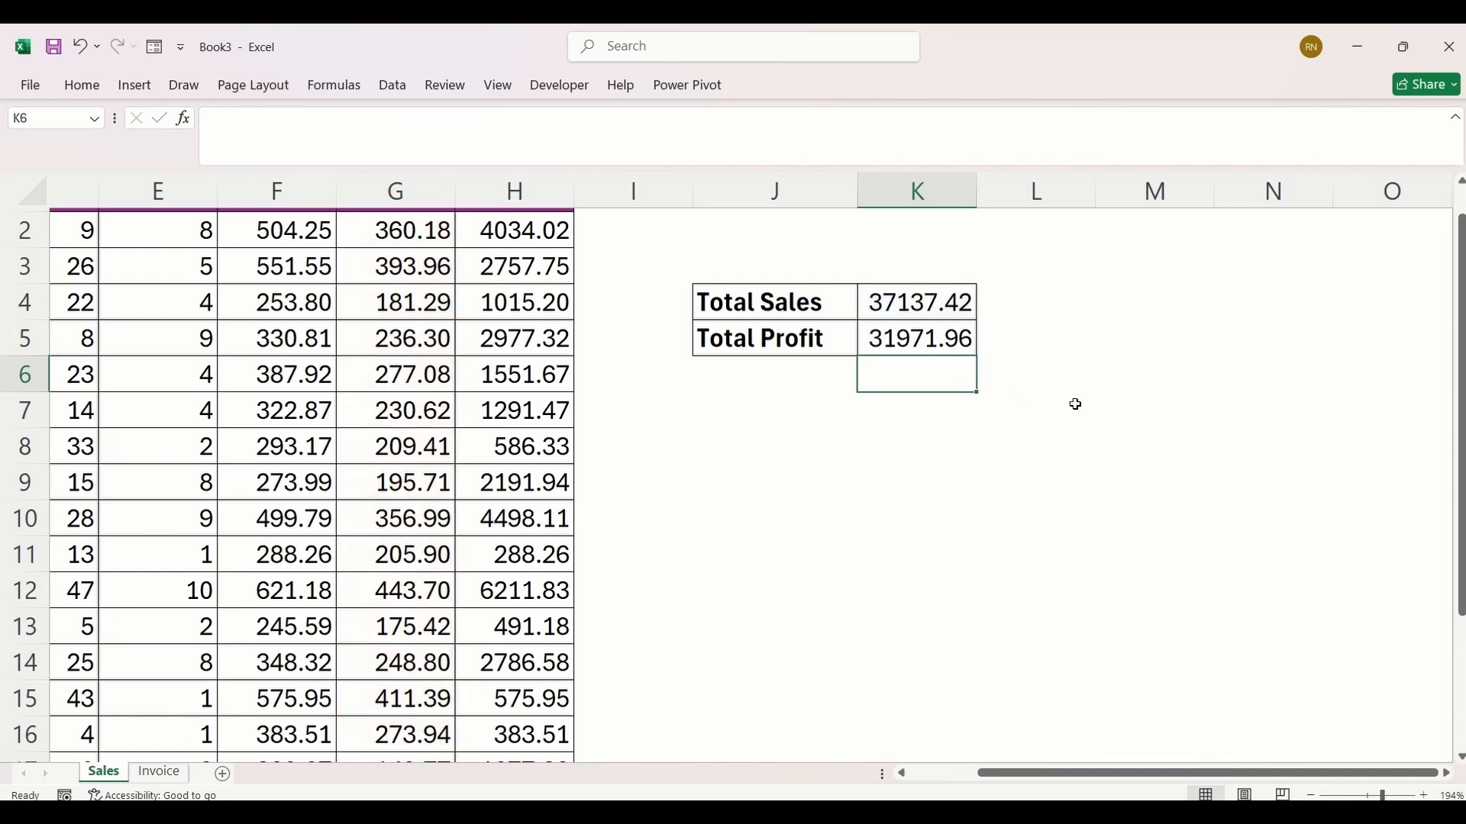
click(924, 336)
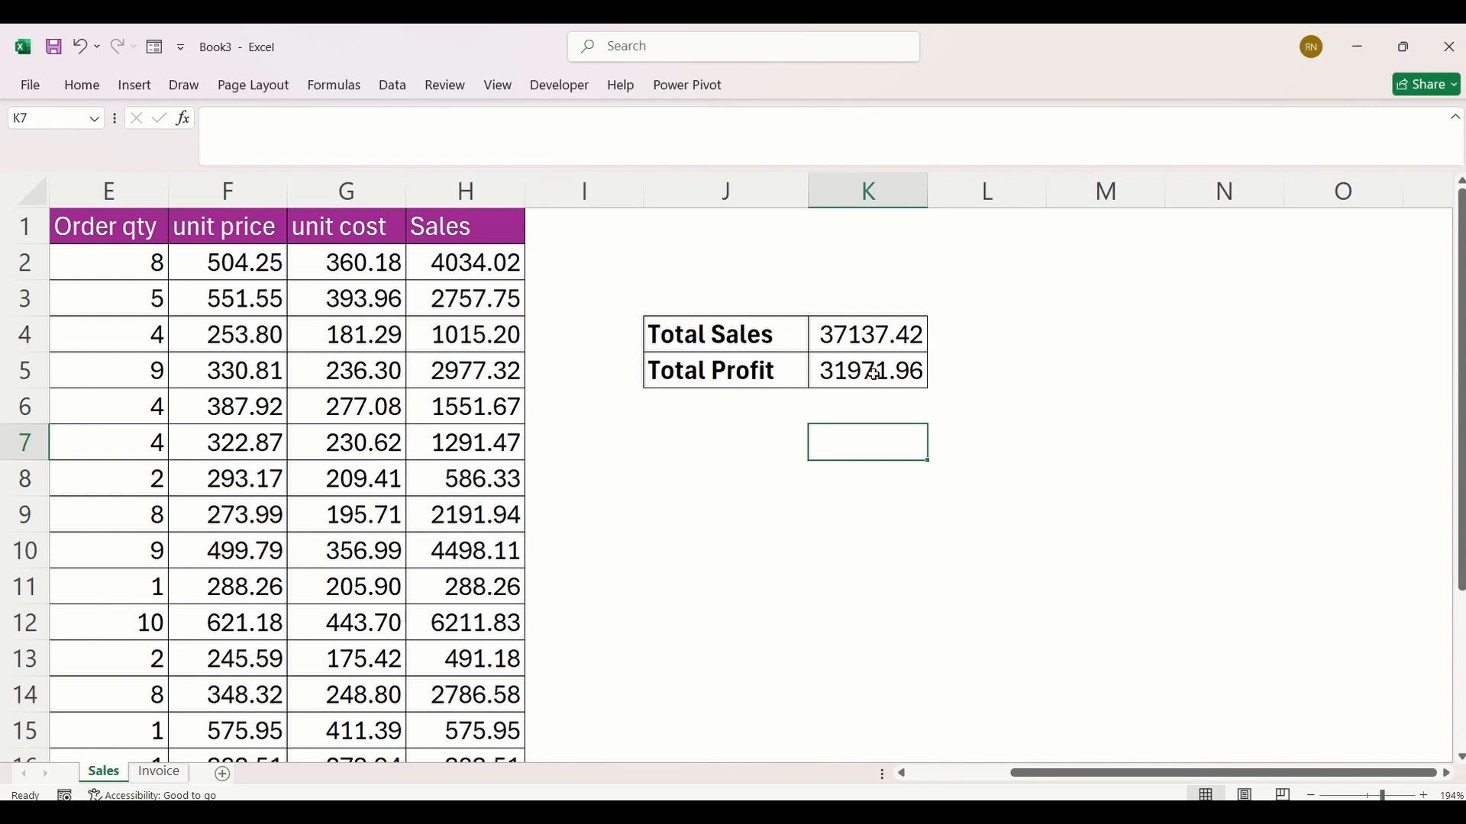
click(853, 405)
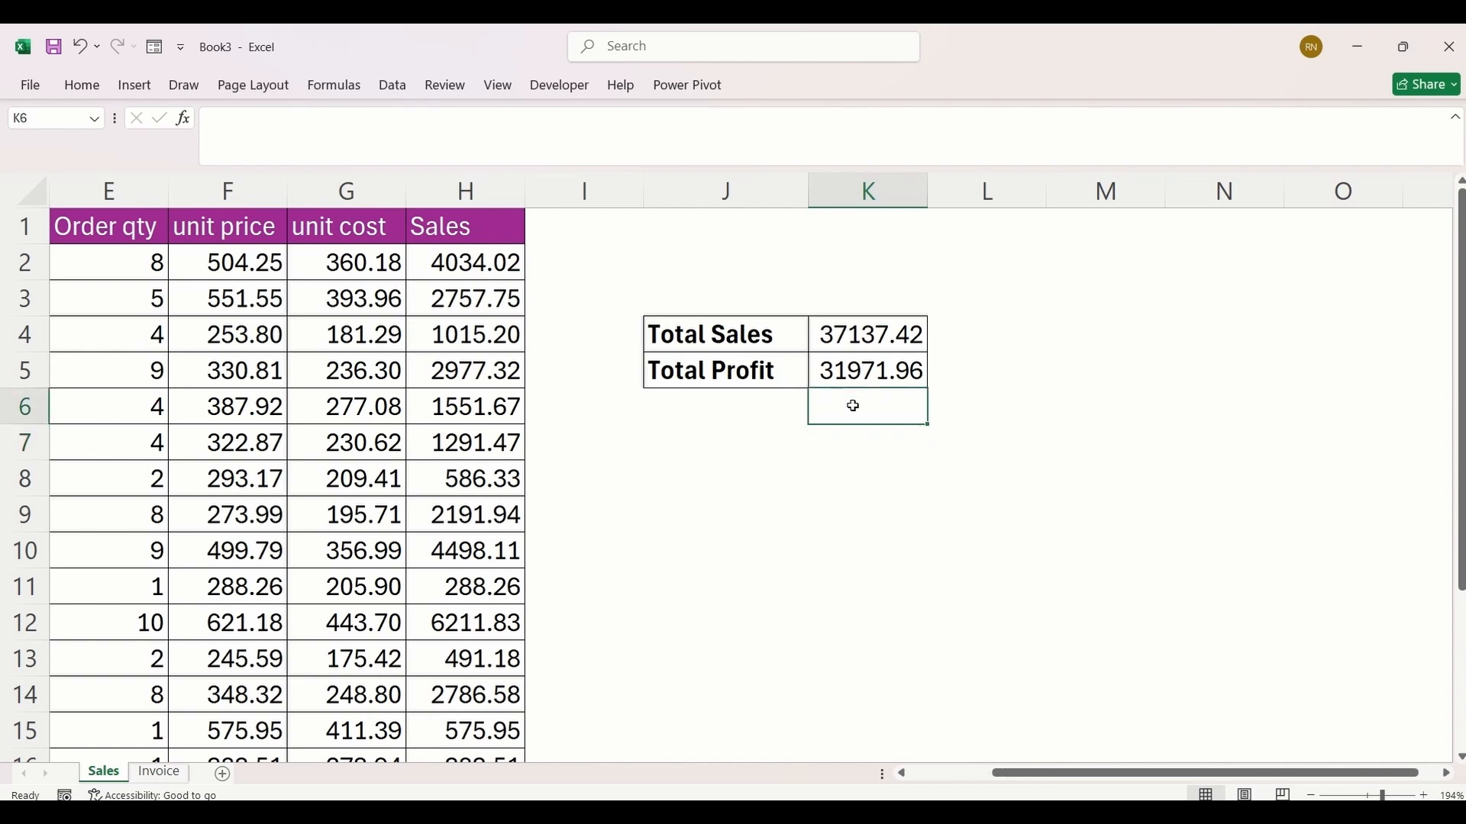
text(=sale)
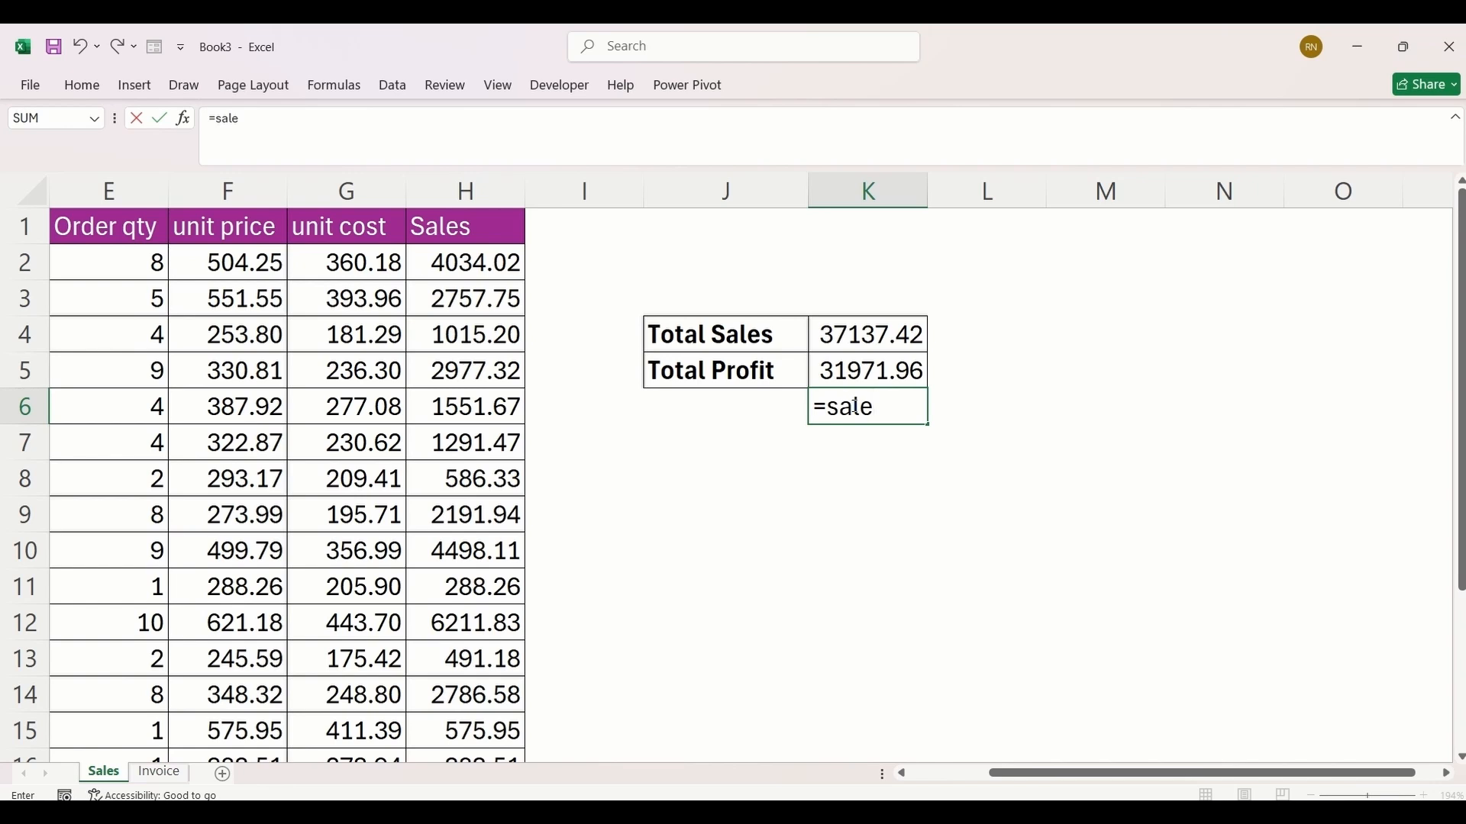
key(BackSpace)
key(BackSpace)
key(BackSpace)
key(BackSpace)
key(BackSpace)
key(Return)
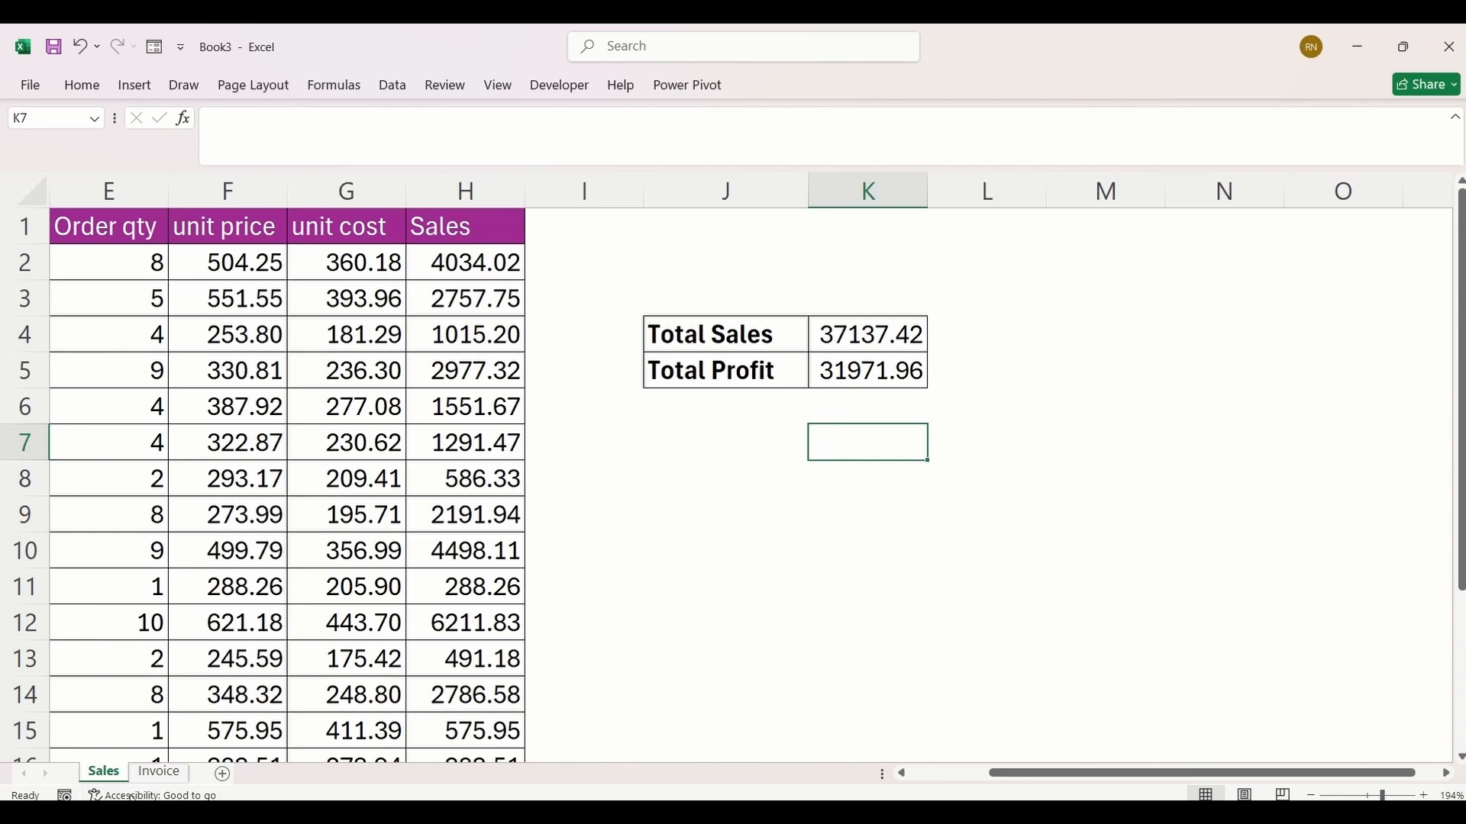
Step: Open the Invoice sheet and inspect the formulas behind the Subtotal and Total amounts
click(157, 773)
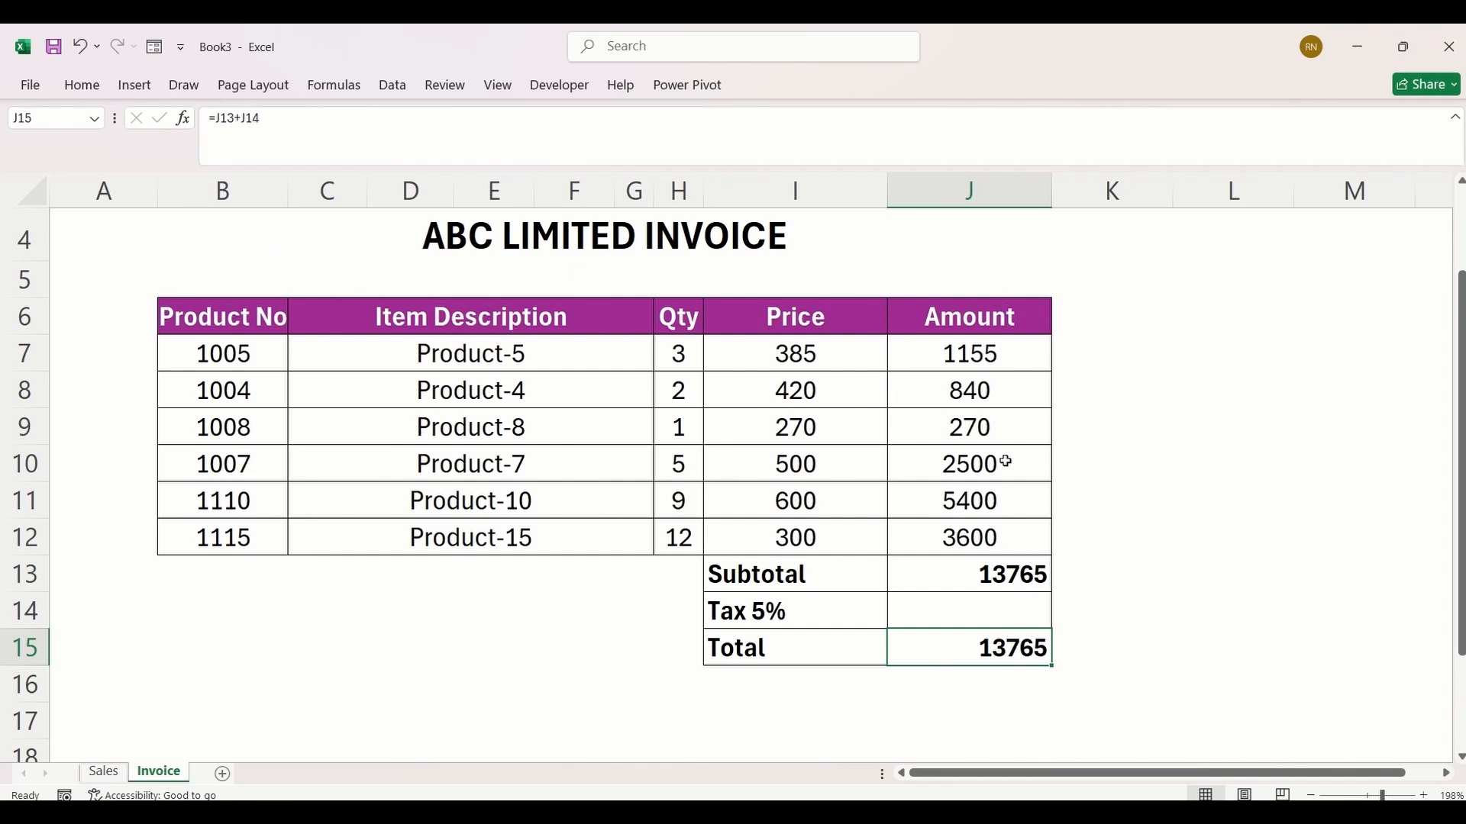
click(997, 574)
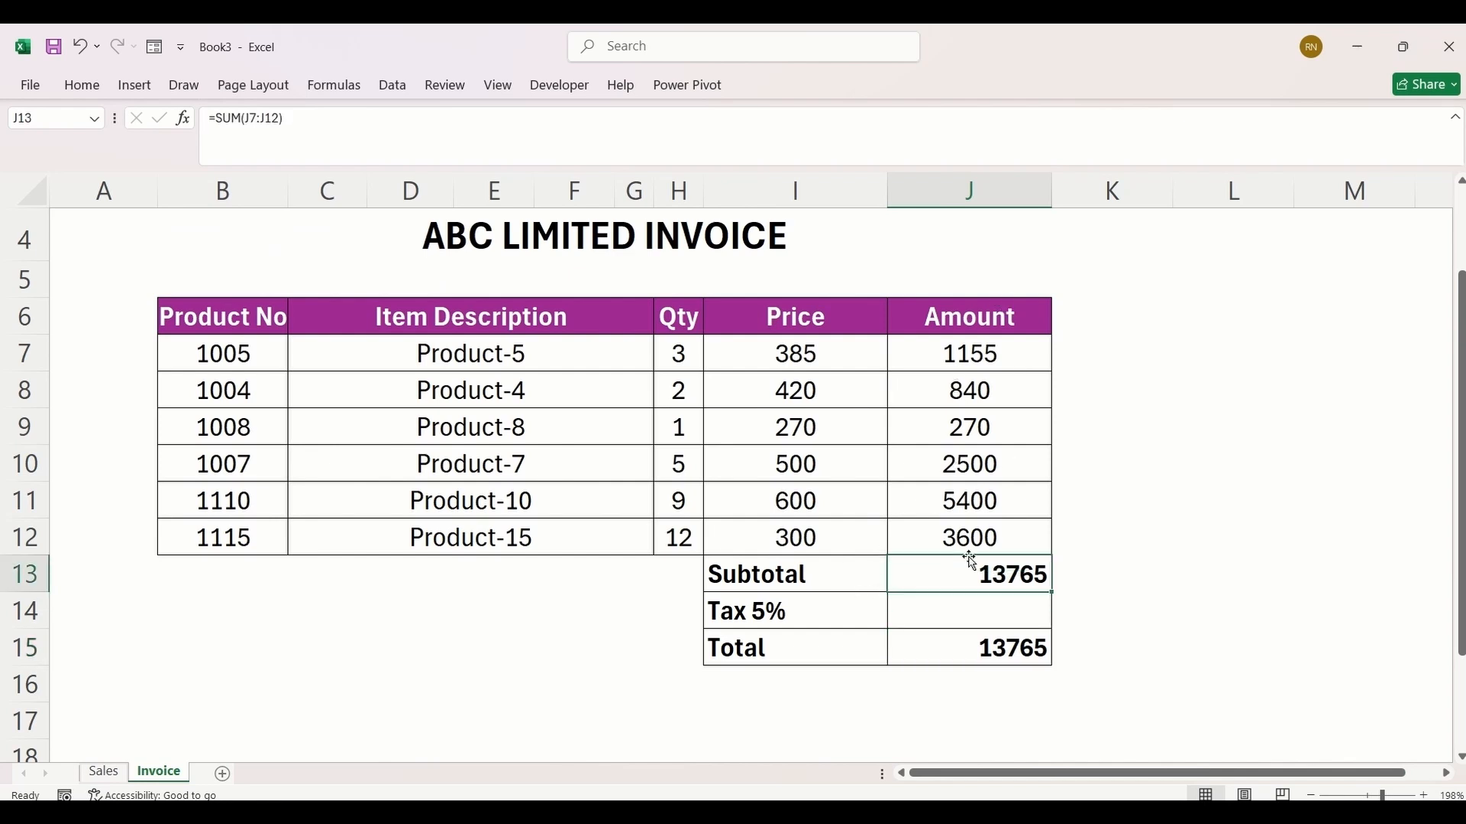
double_click(976, 580)
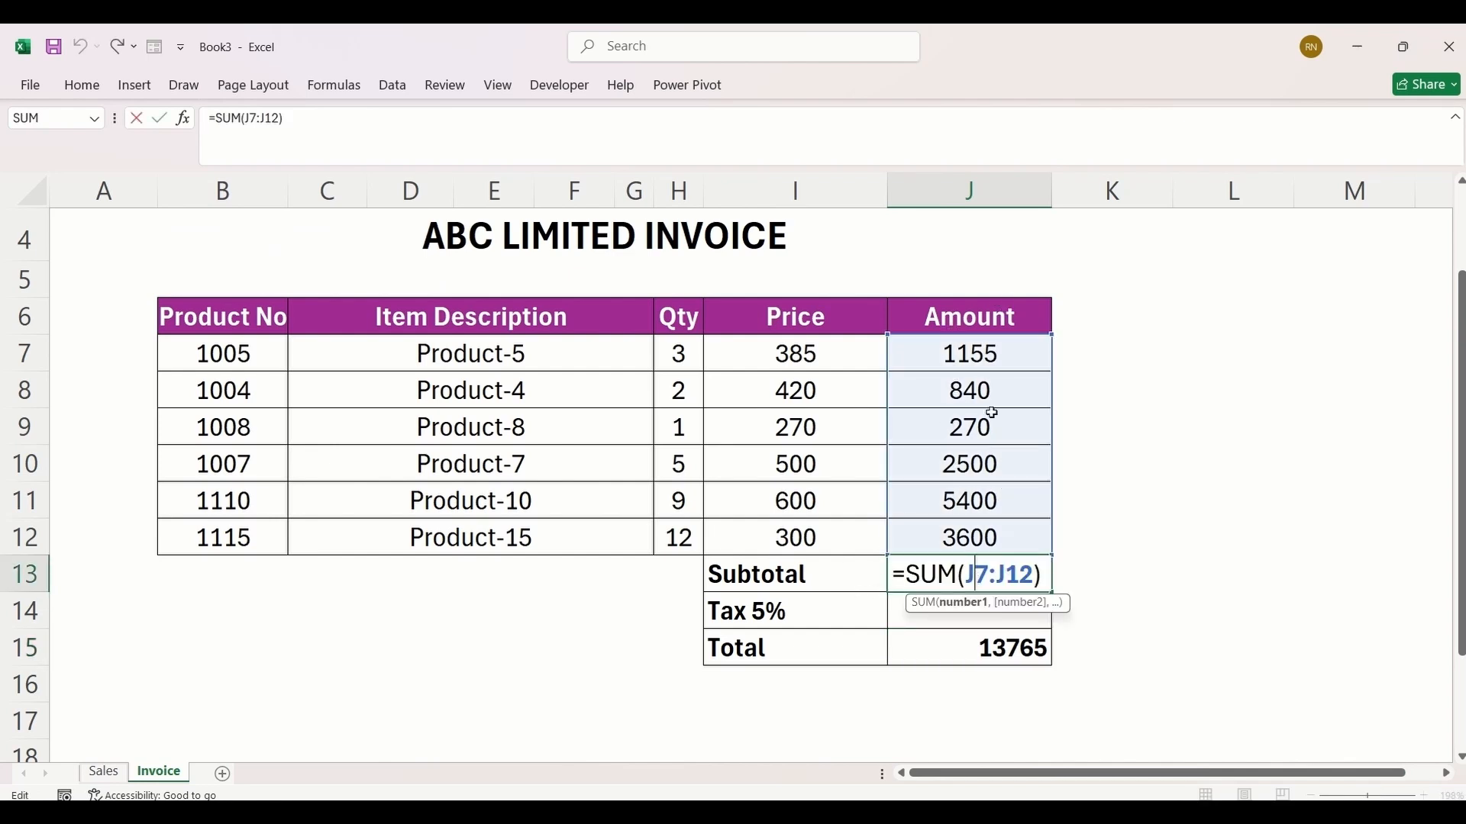
click(1060, 572)
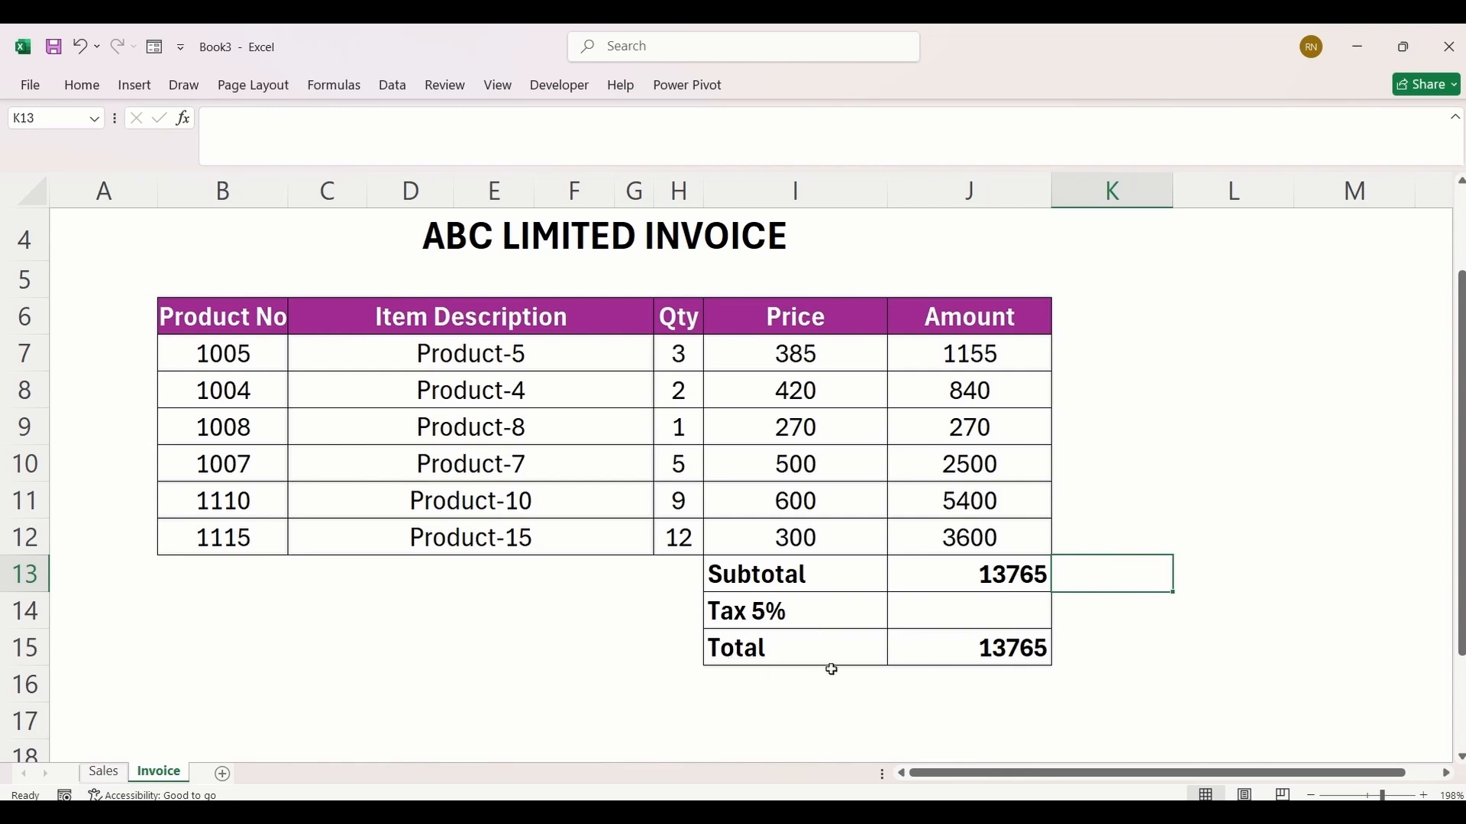
double_click(949, 654)
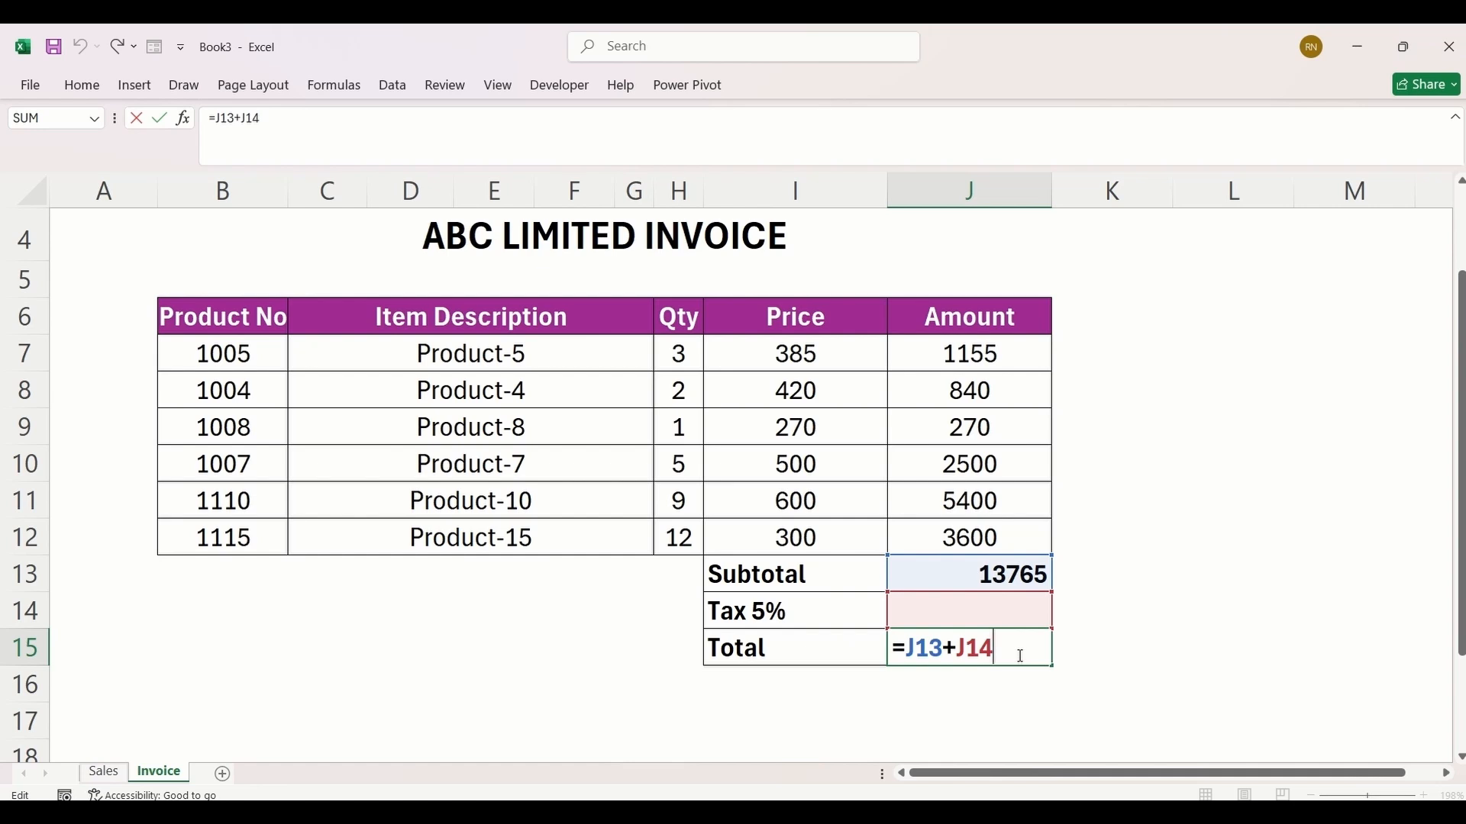
Step: Select the Tax 5% cell J14 and start a new defined name called TaxRate with workbook scope
click(909, 611)
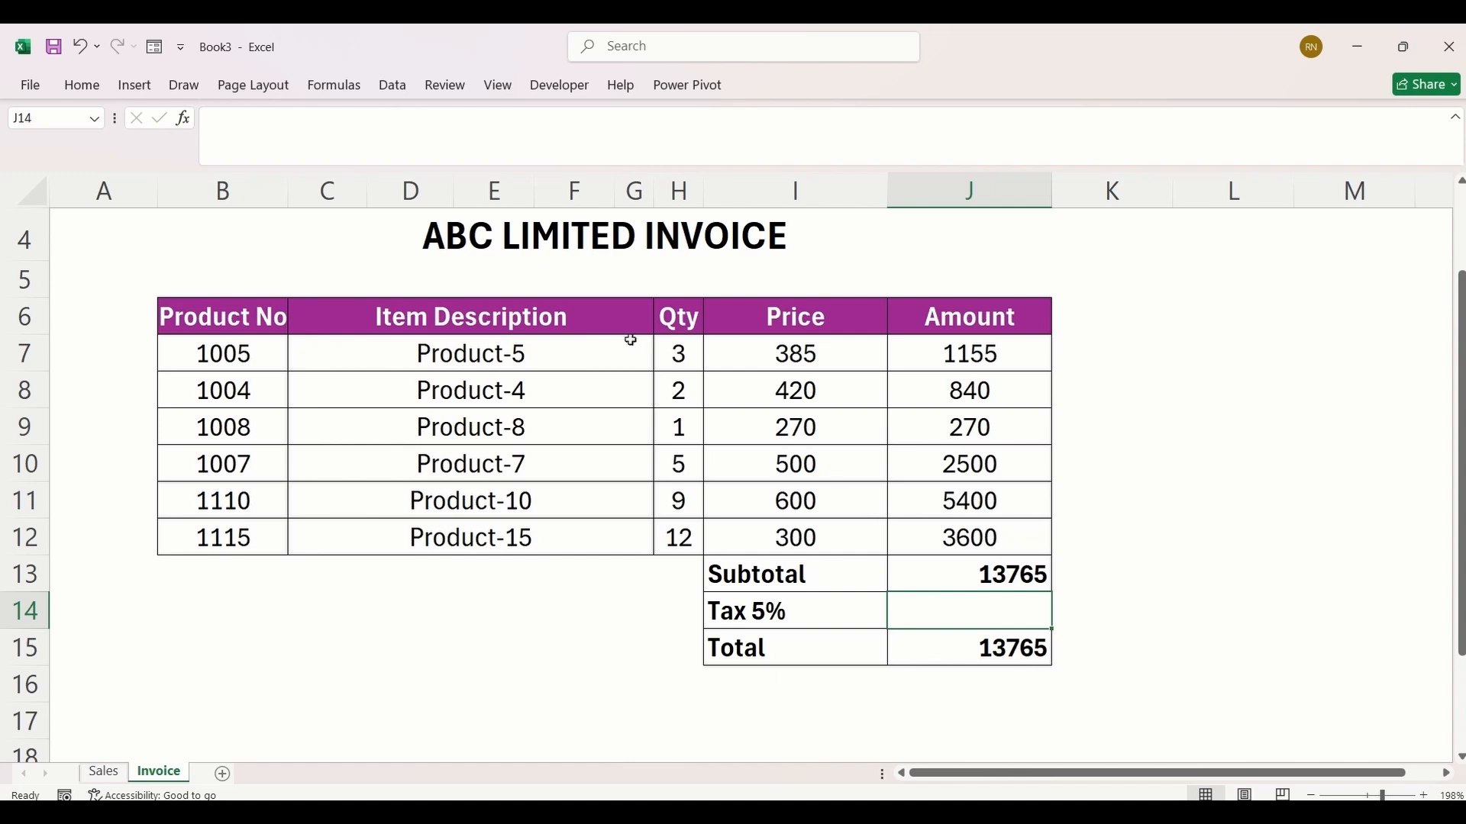
click(340, 90)
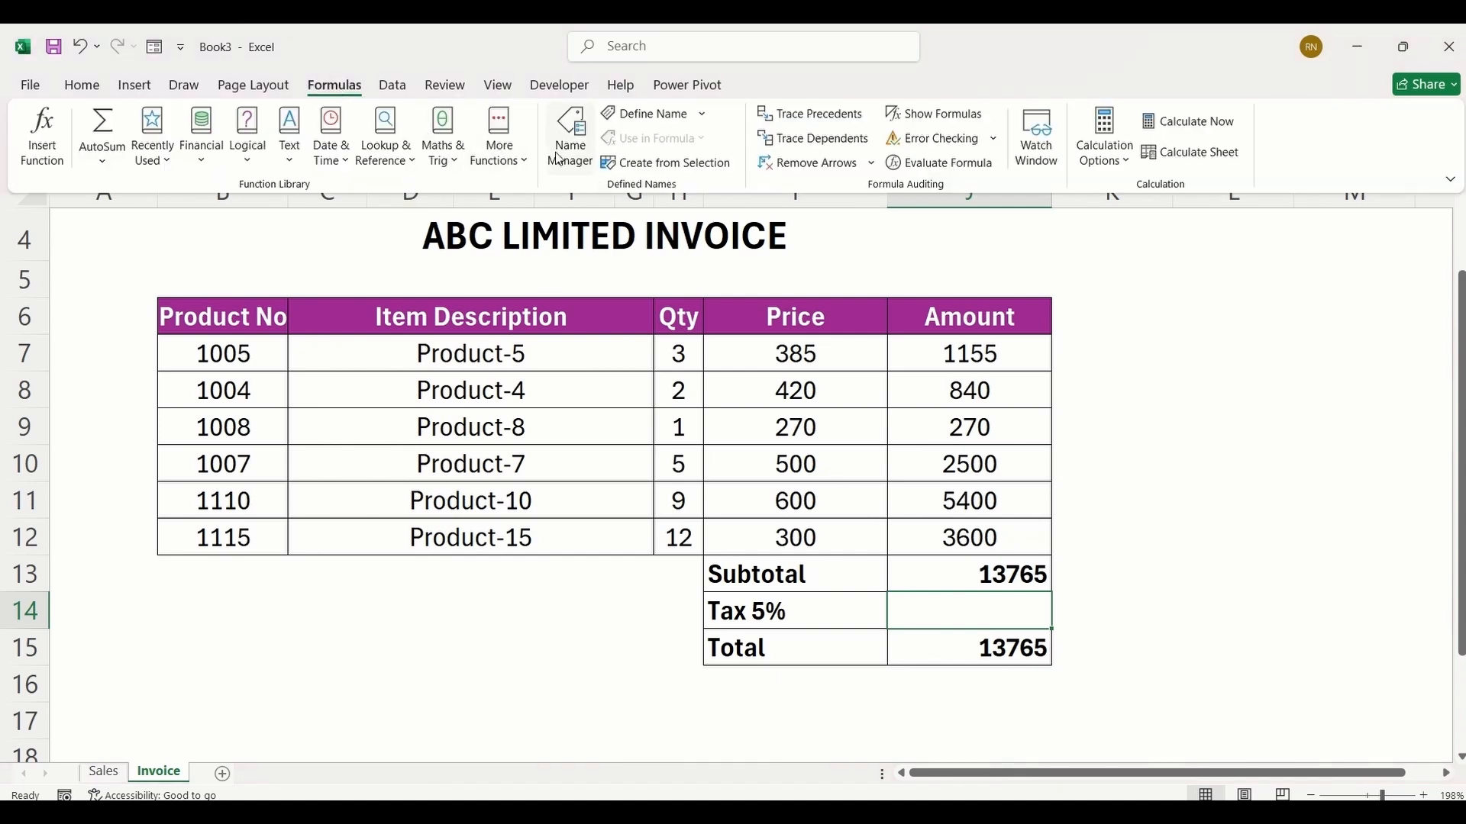
click(569, 141)
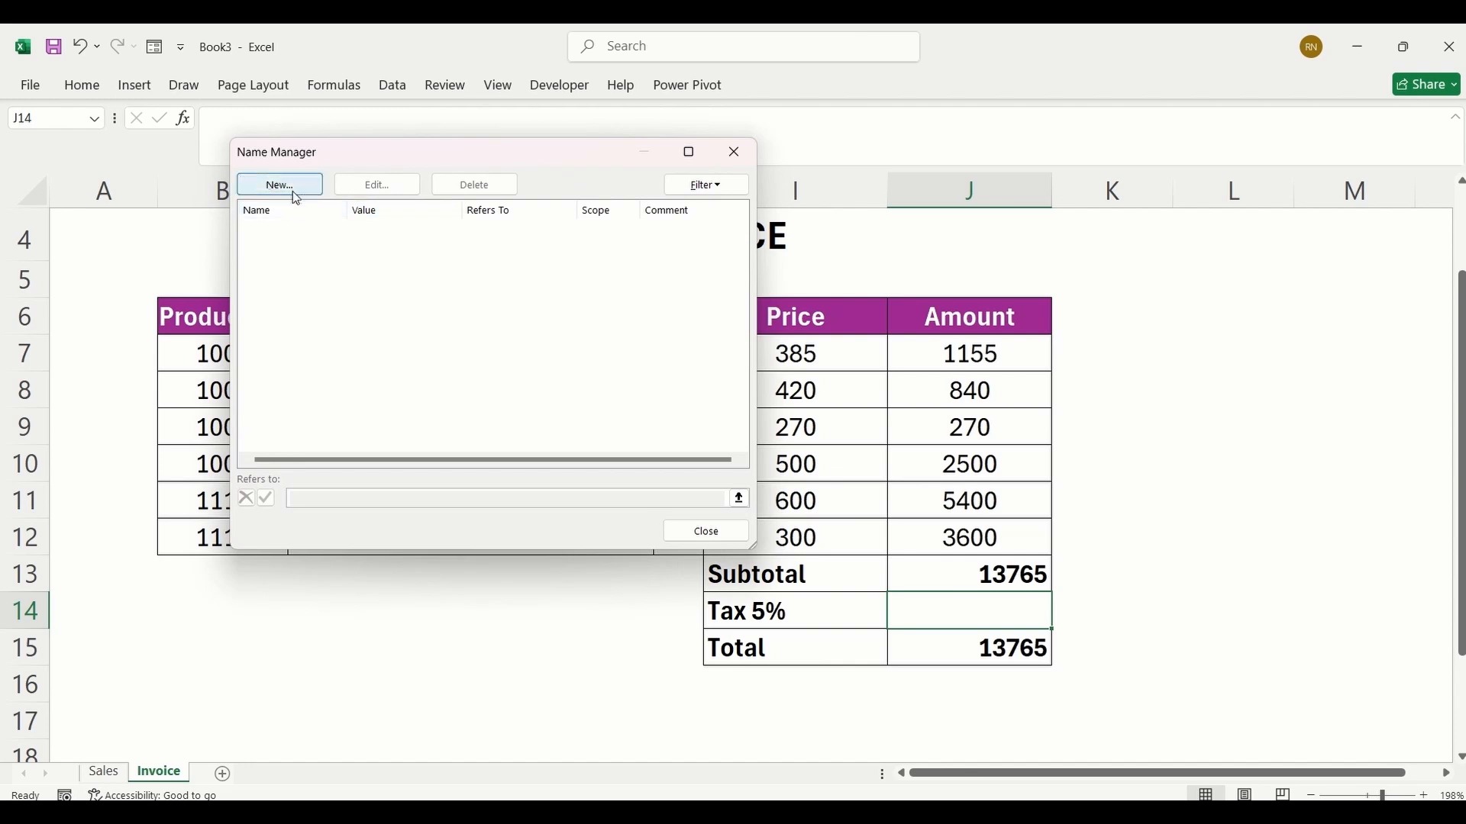
click(293, 187)
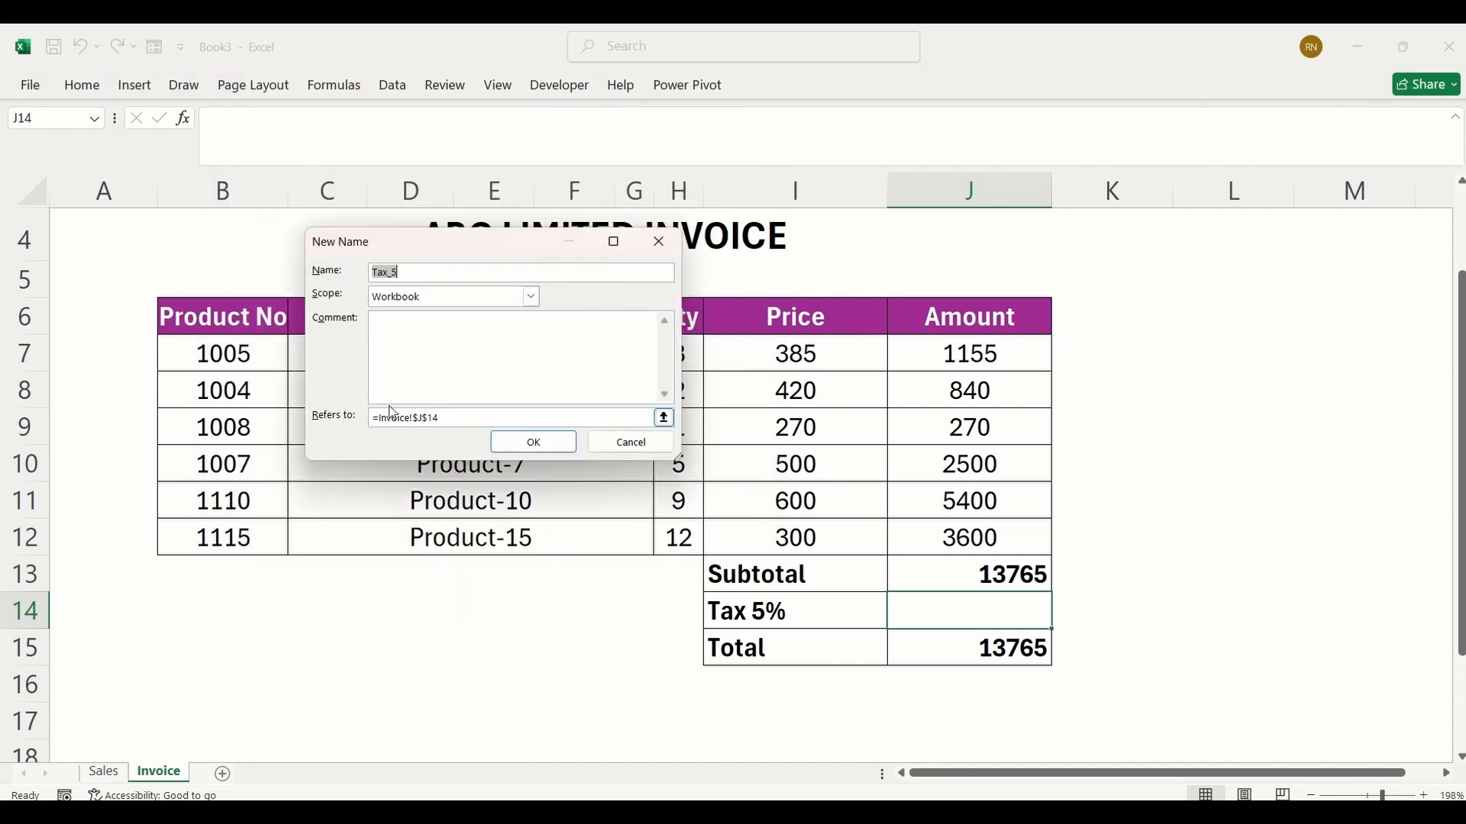
click(430, 274)
text(Rate)
click(408, 356)
Step: Make the TaxRate name refer to =LAMBDA(subtotal,tax, subtotal * tax), save it and close the Name Manager
click(478, 421)
key(BackSpace)
key(BackSpace)
key(BackSpace)
key(BackSpace)
key(BackSpace)
key(BackSpace)
key(BackSpace)
key(BackSpace)
key(BackSpace)
key(BackSpace)
key(BackSpace)
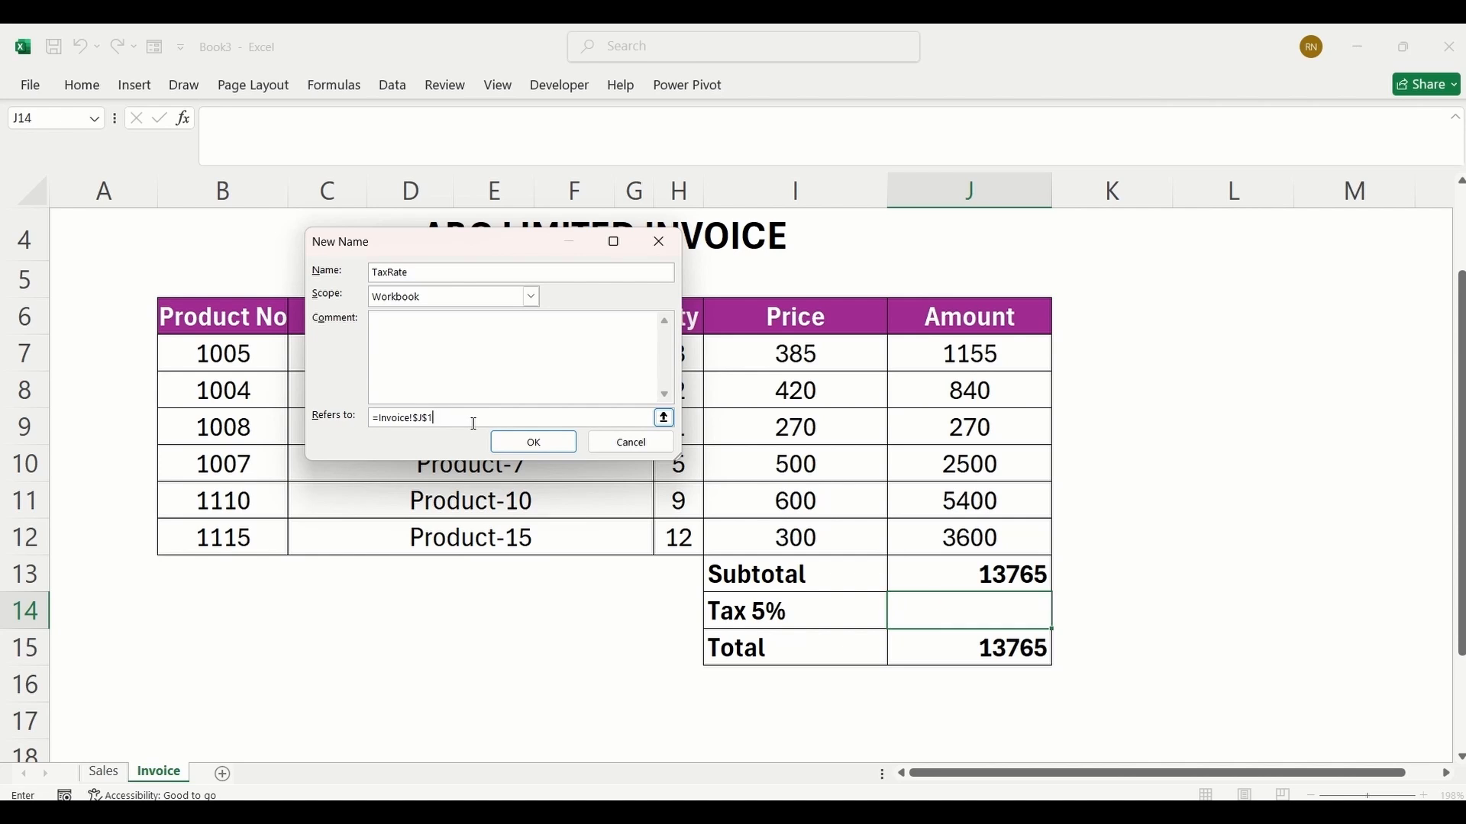
key(BackSpace)
key(BackSpace)
text(LAMBDA(subtotal, tax, subtotal * tax)
click(523, 451)
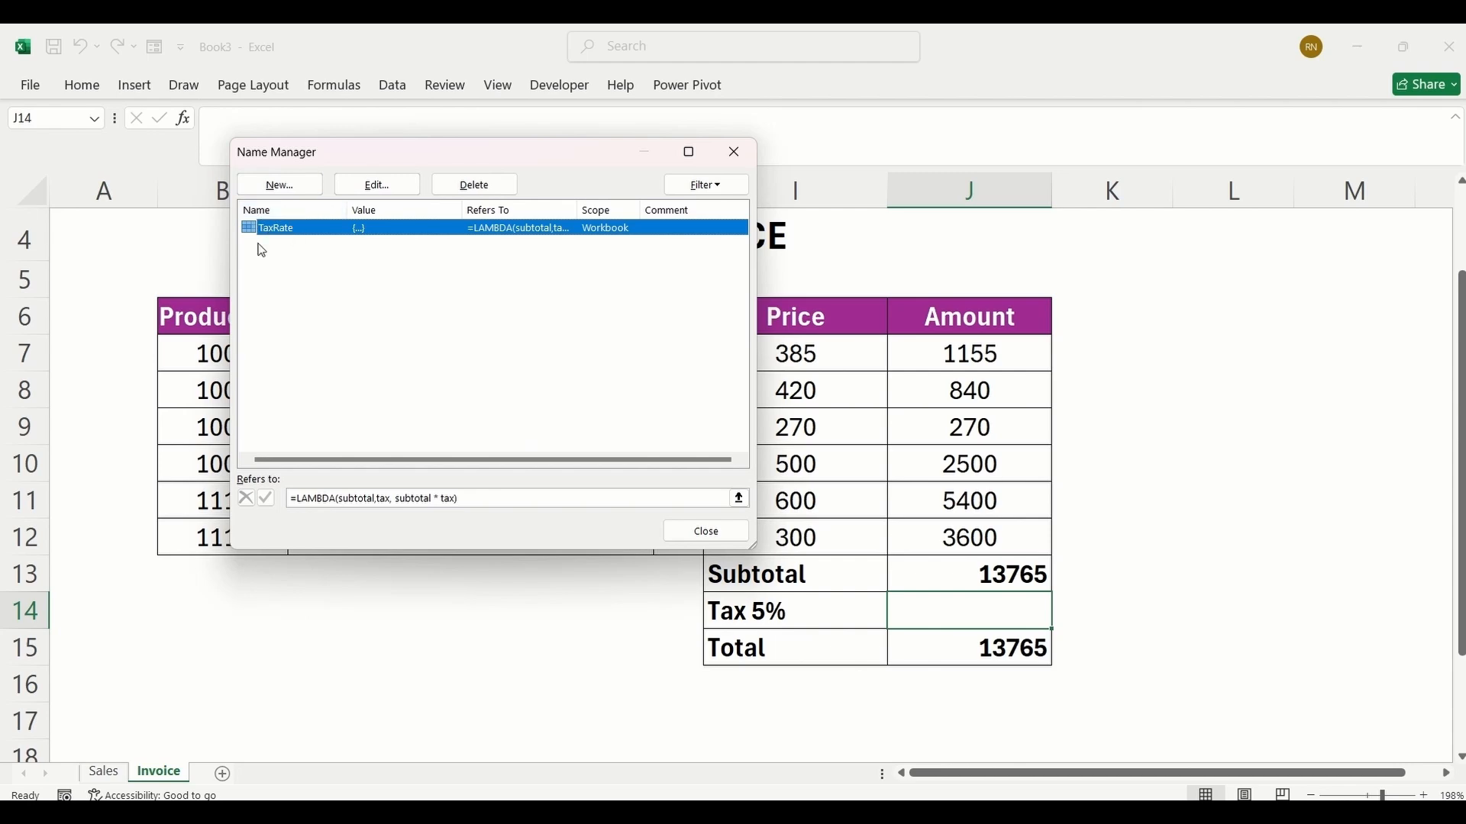
click(707, 531)
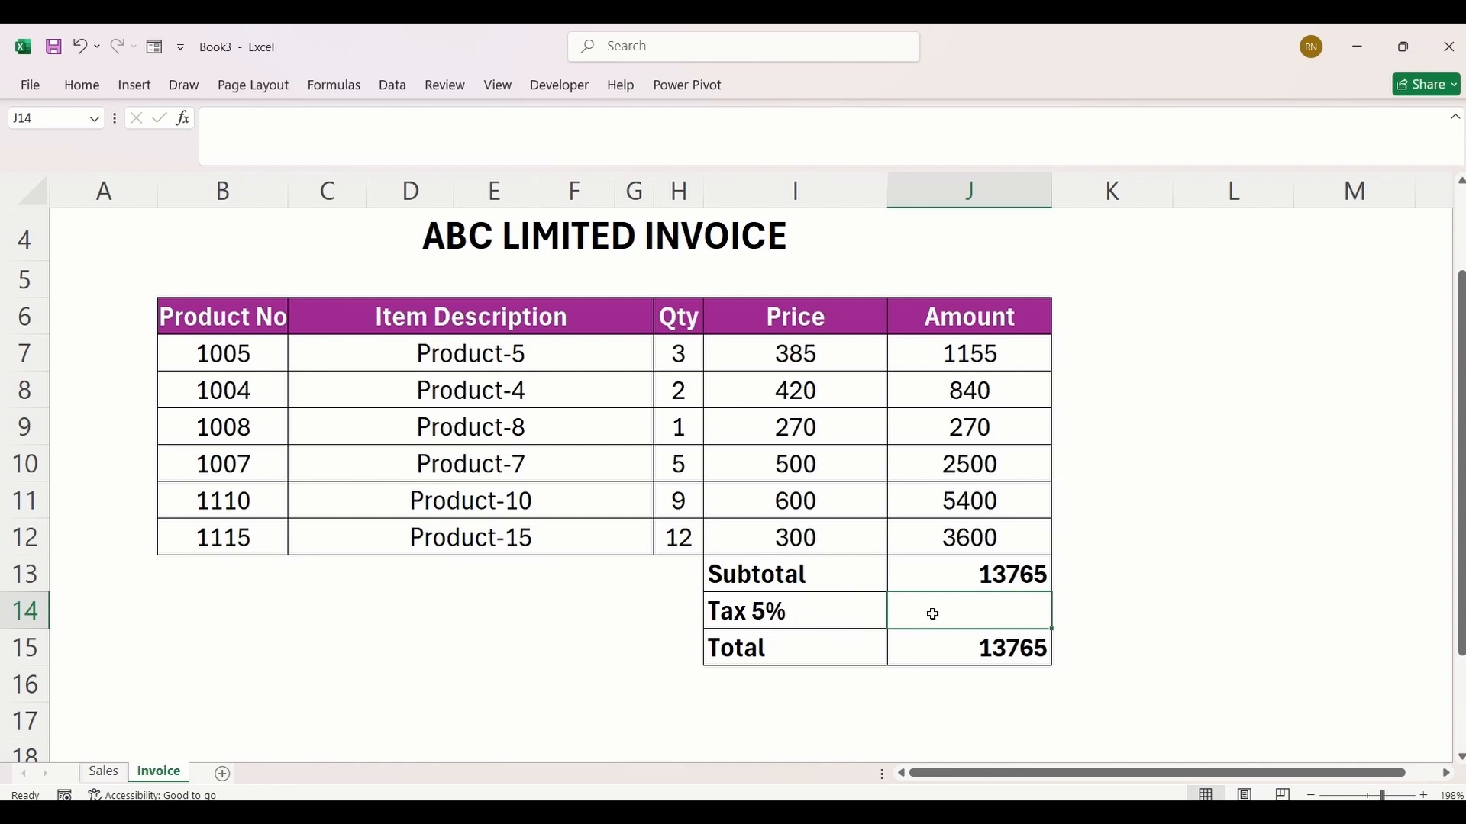
Step: Calculate the invoice tax in J14 with =TaxRate(J13,0.05)
text(=)
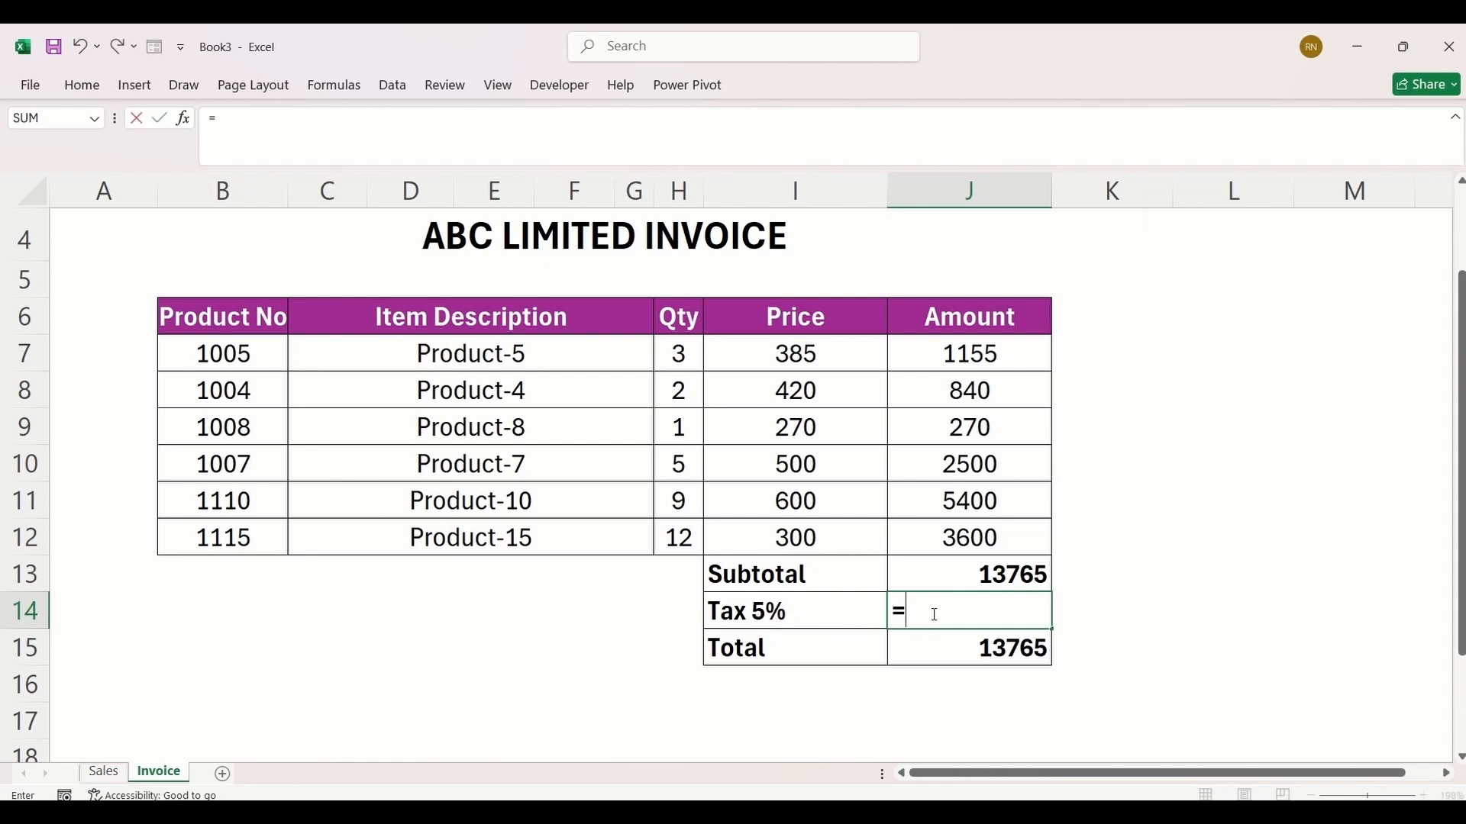
text(tax)
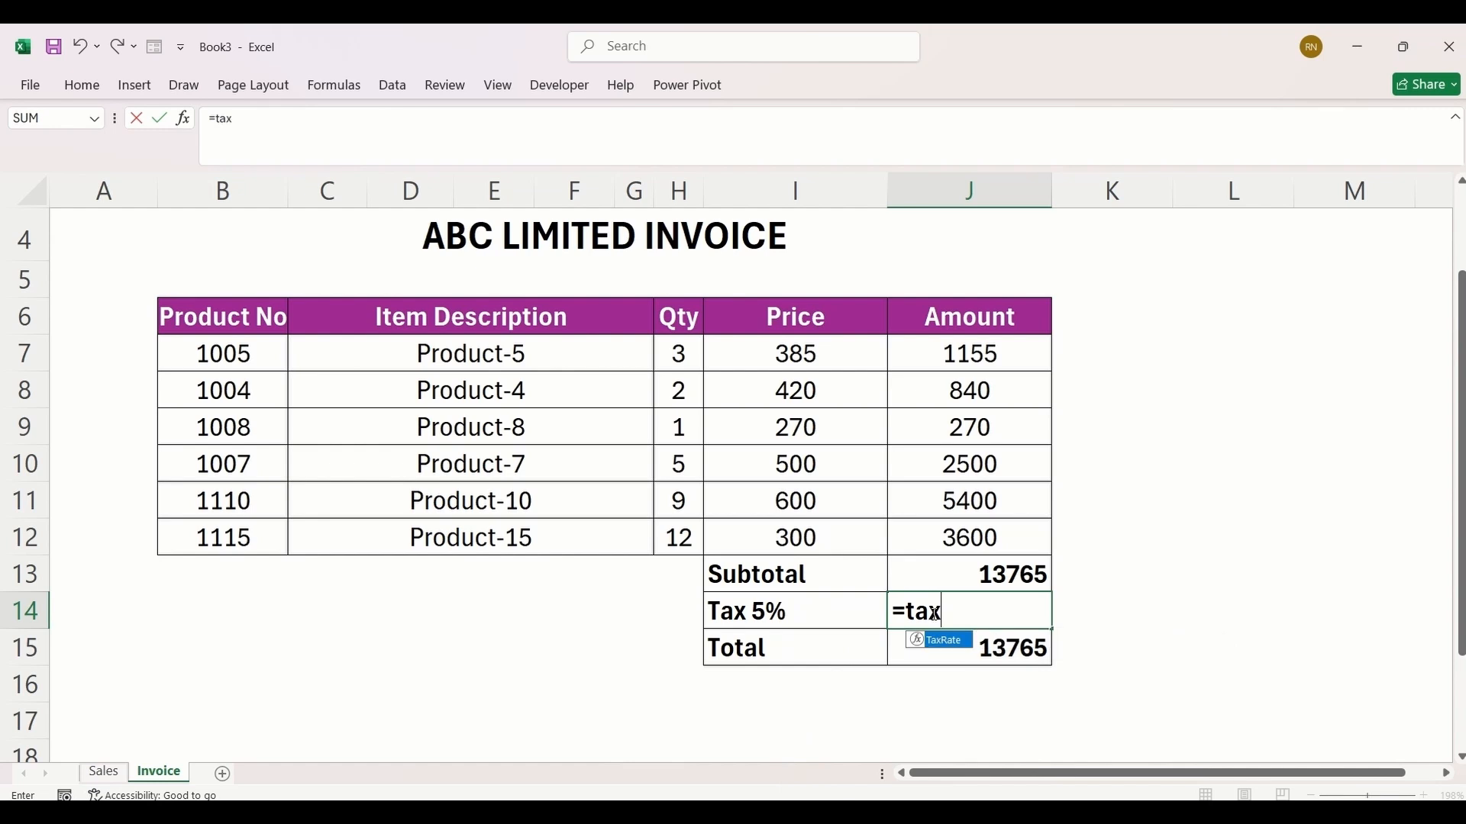
key(BackSpace)
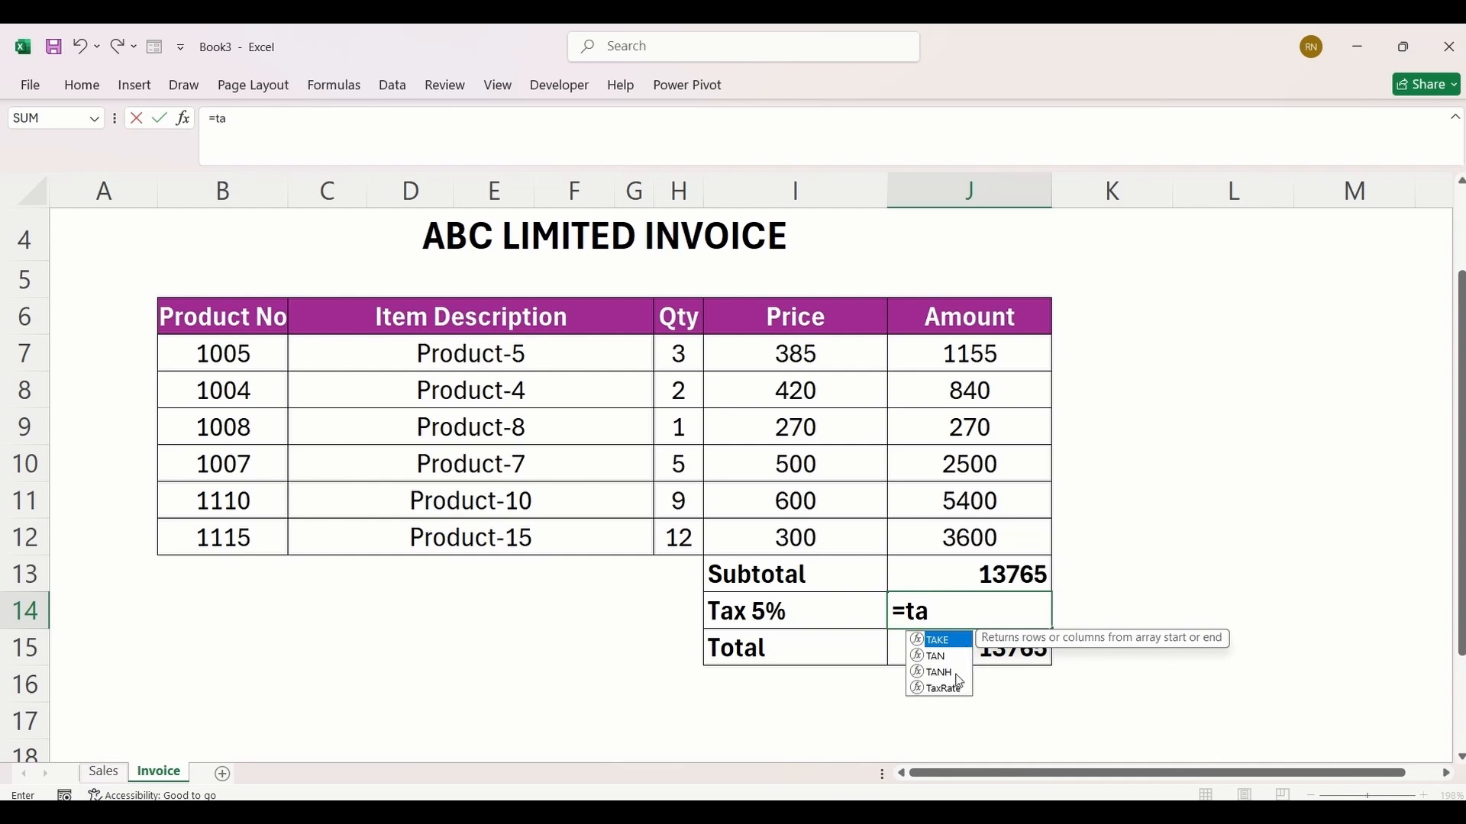
text(x)
key(Tab)
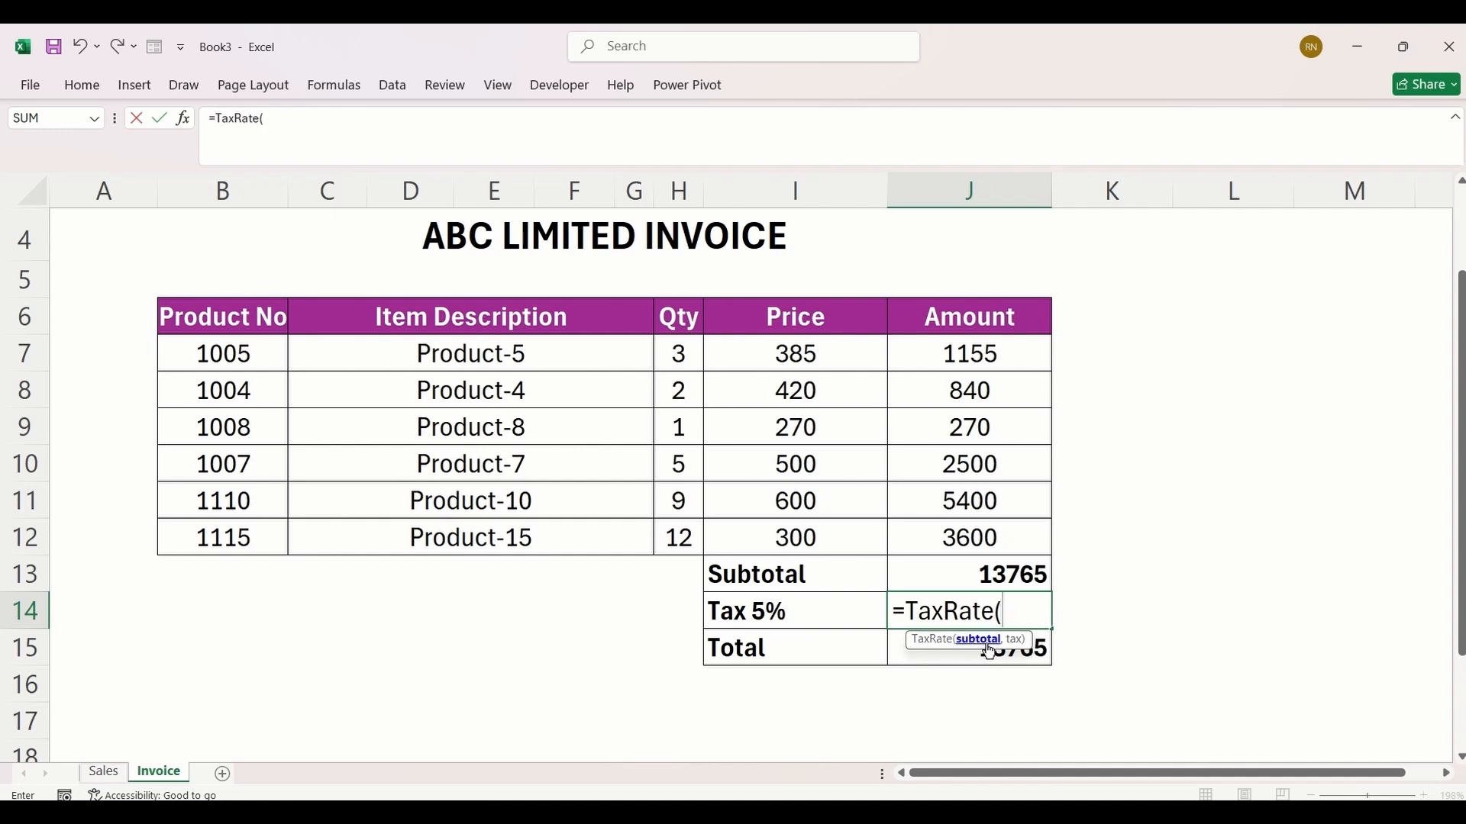
click(975, 570)
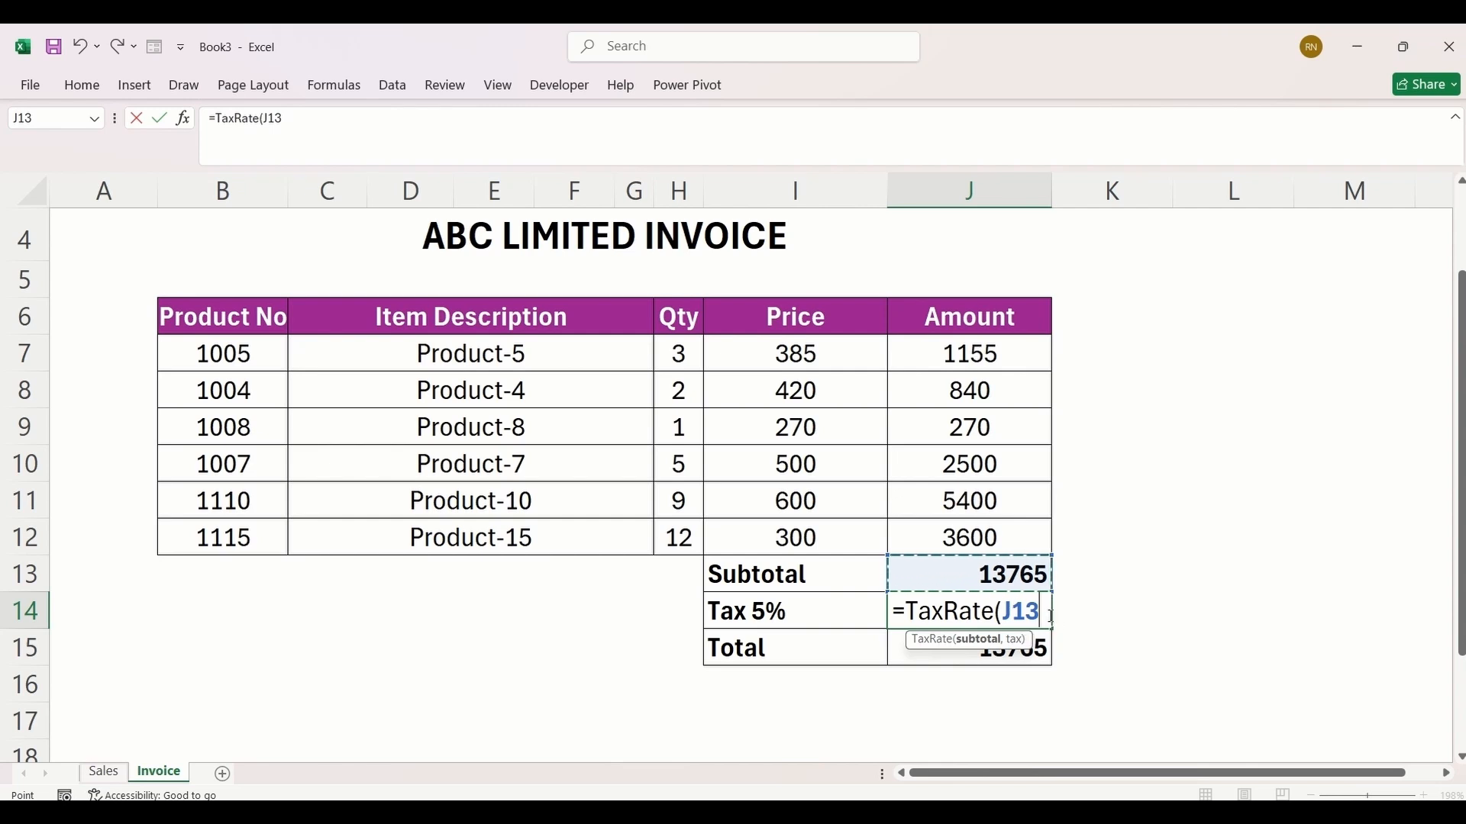
text(,)
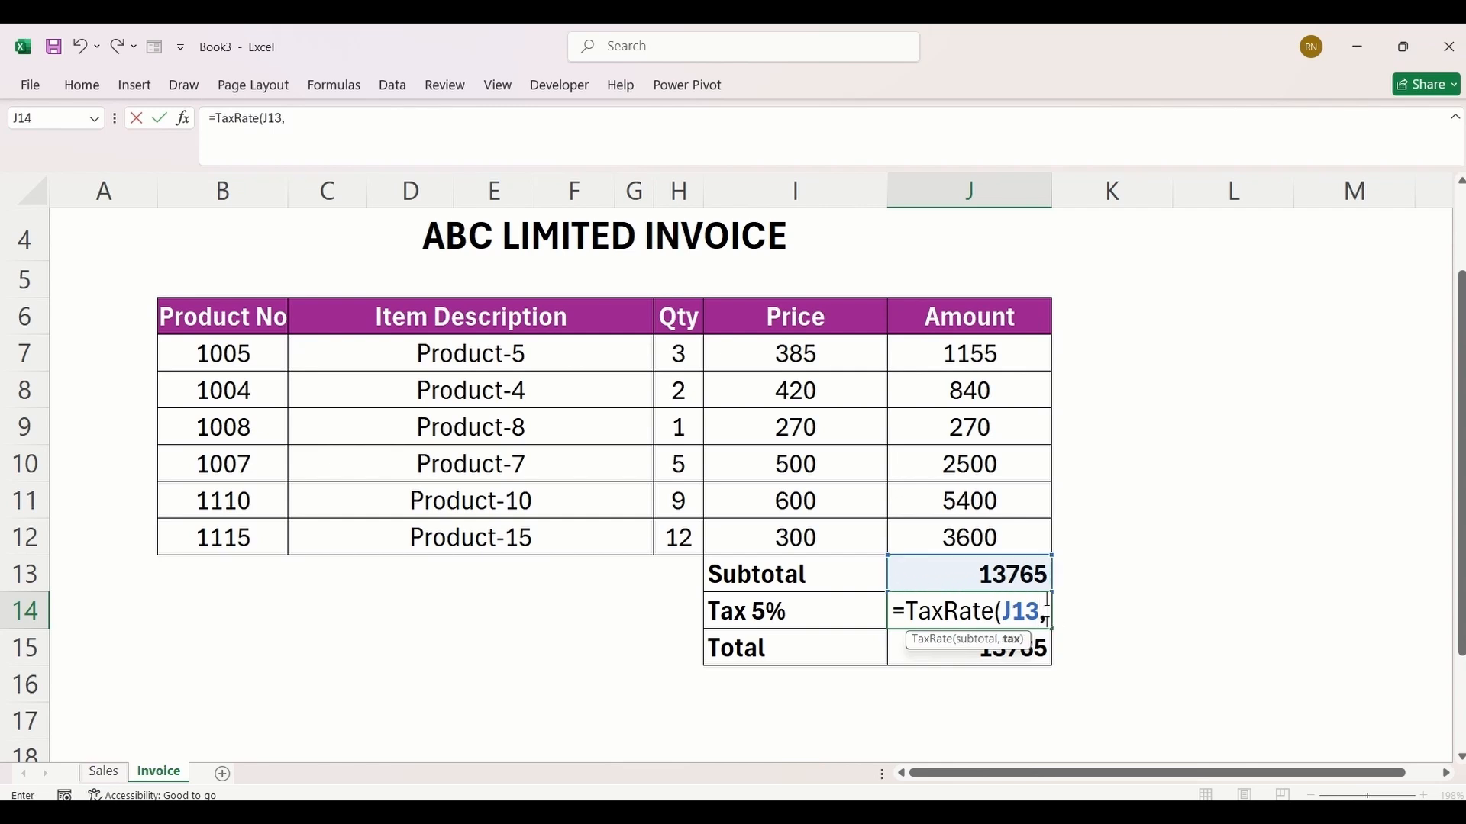
text(0.05))
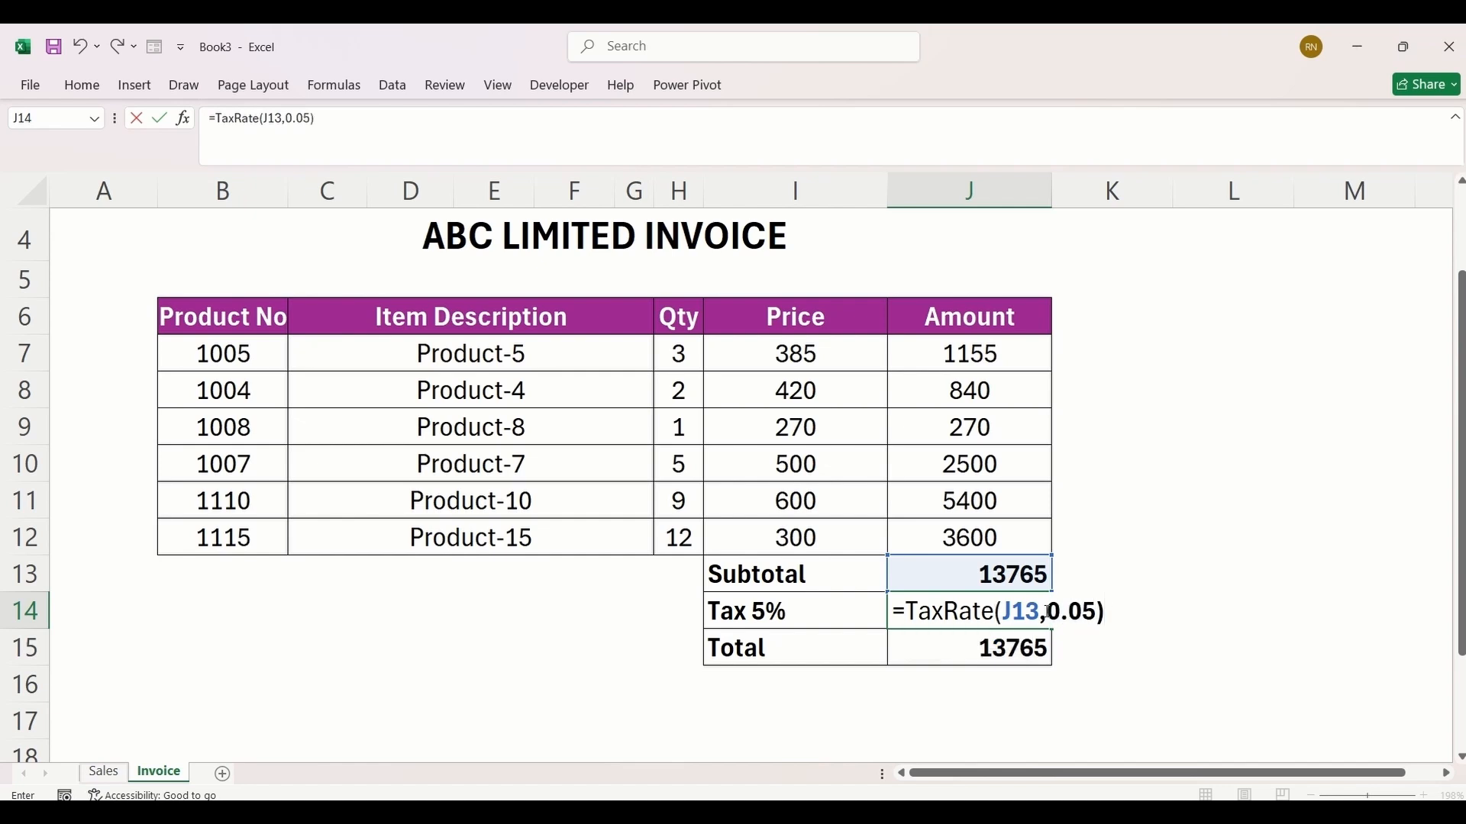
key(Return)
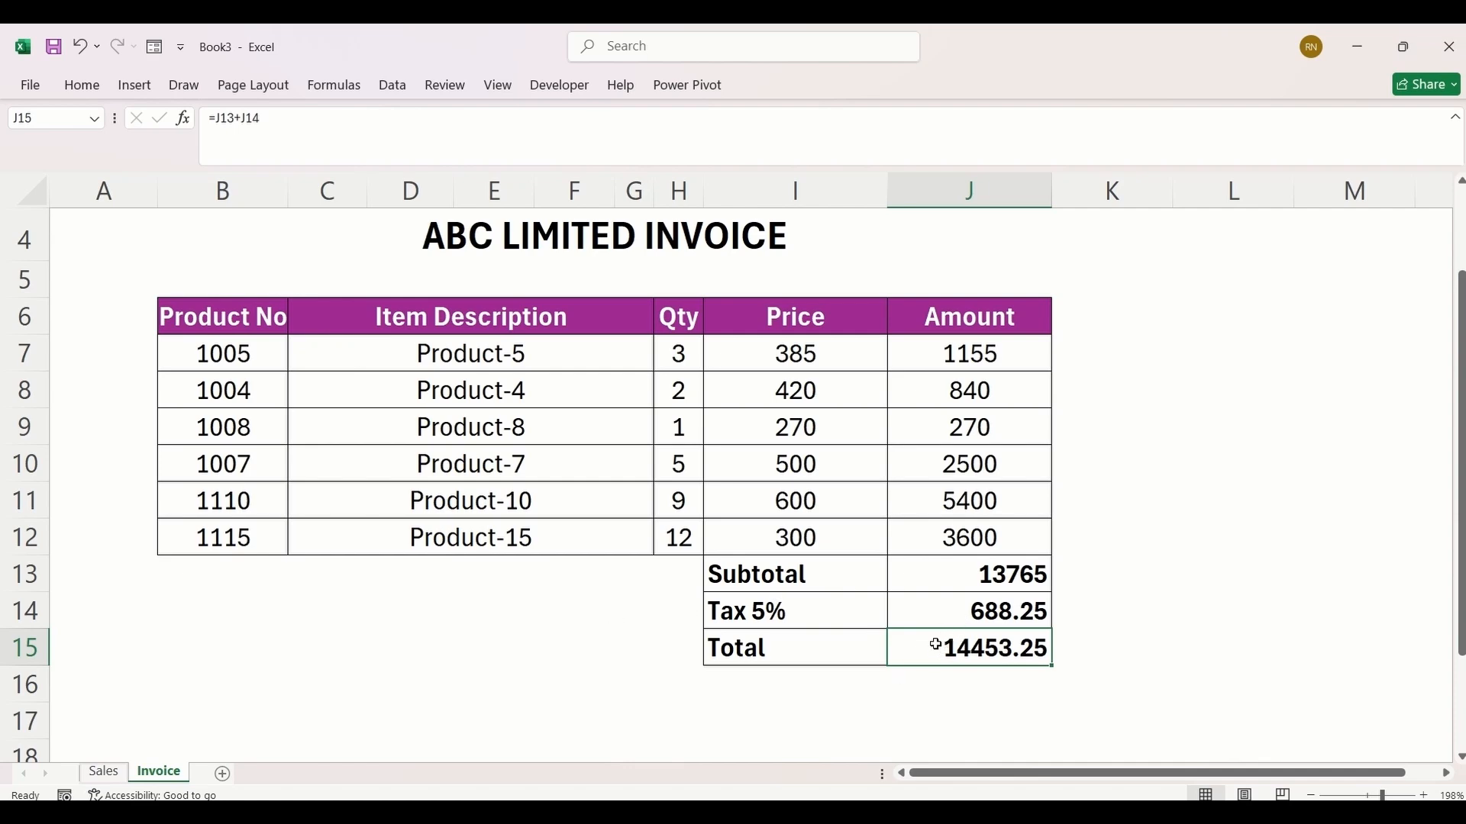
Step: Switch to the 2017 Order Data workbook and try to call the TaxRate function in cell J6
mouse_move(949, 812)
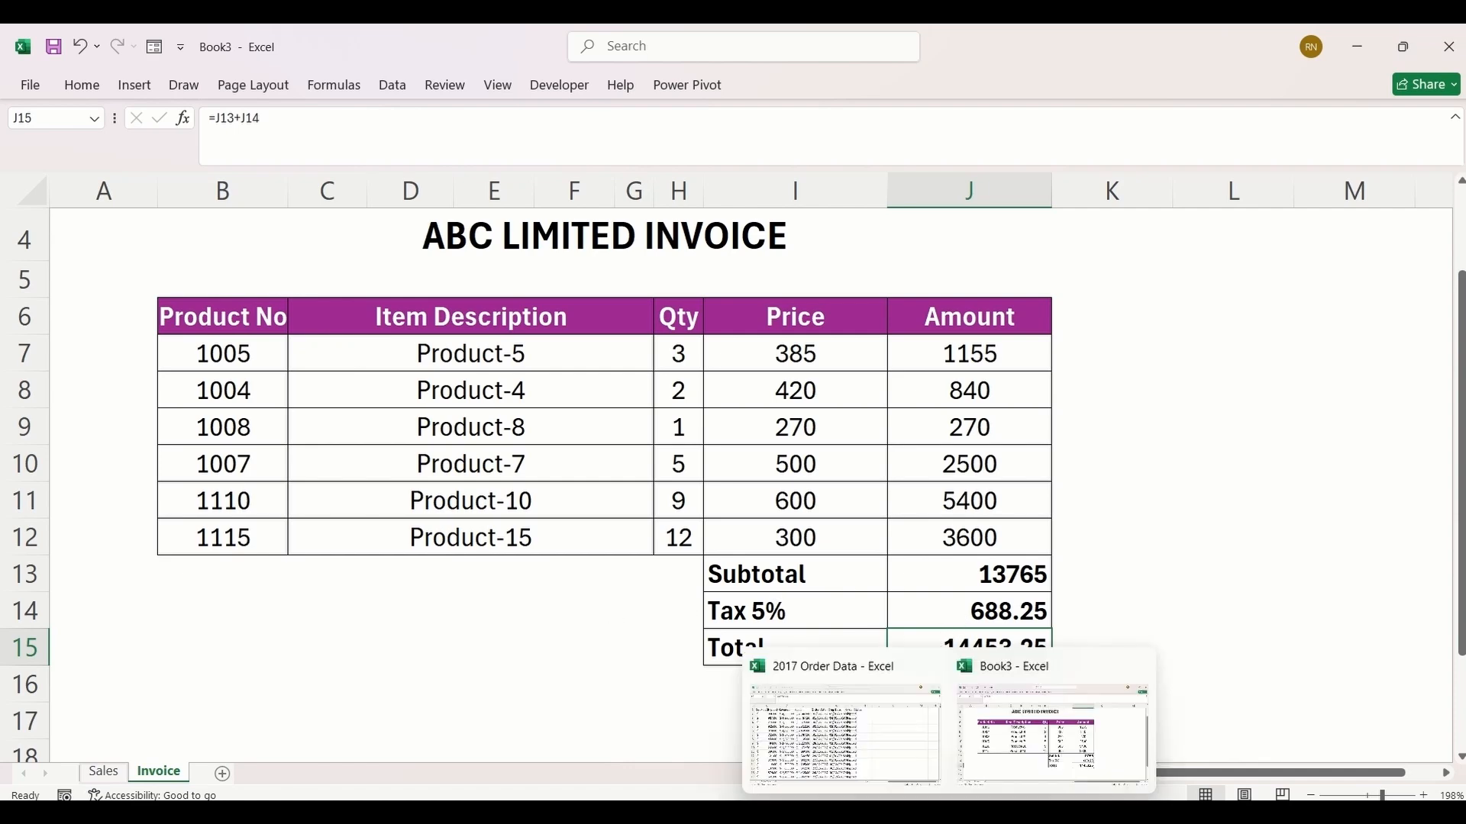
click(908, 752)
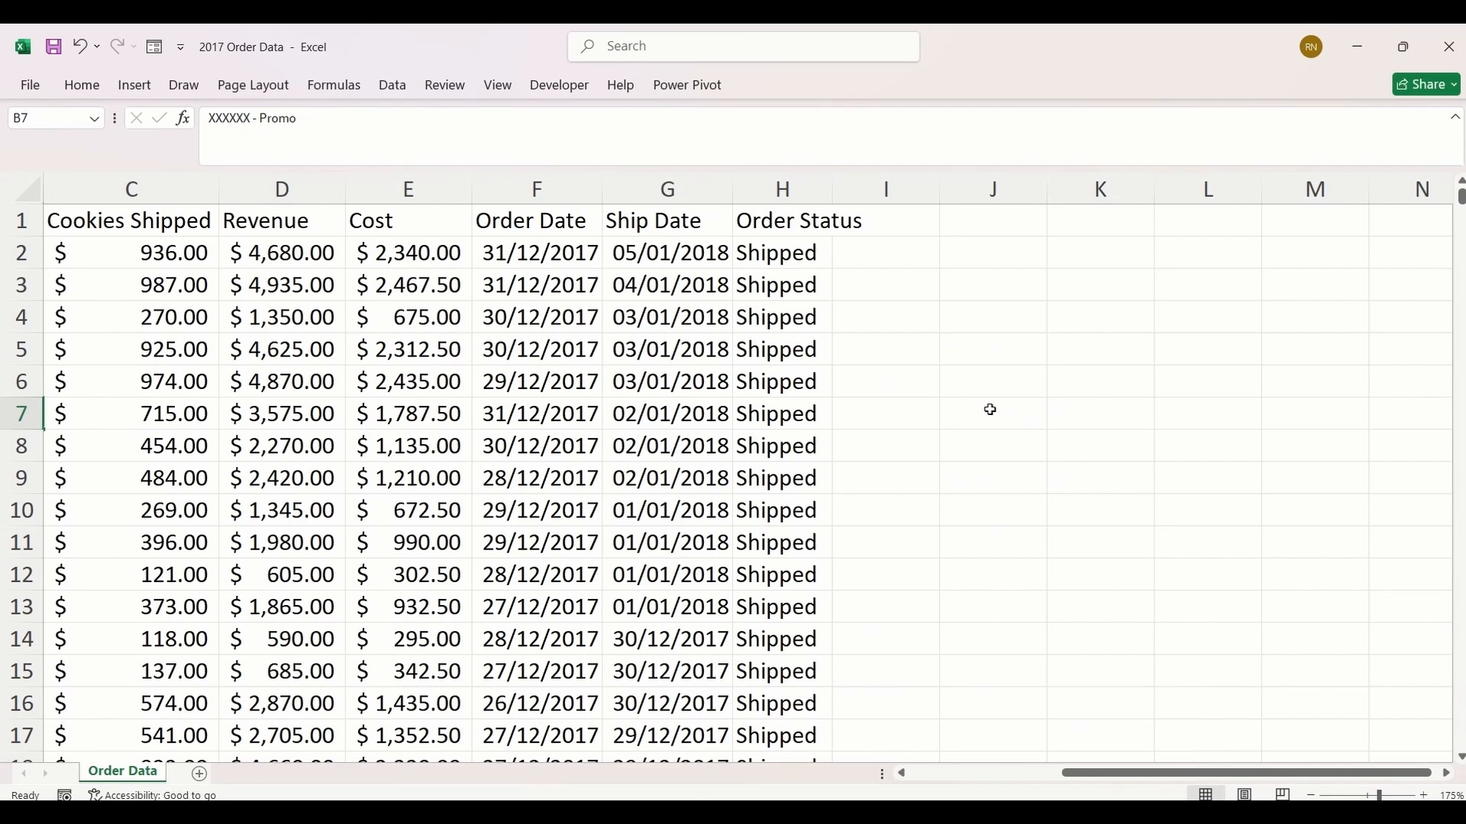
click(988, 381)
text(=)
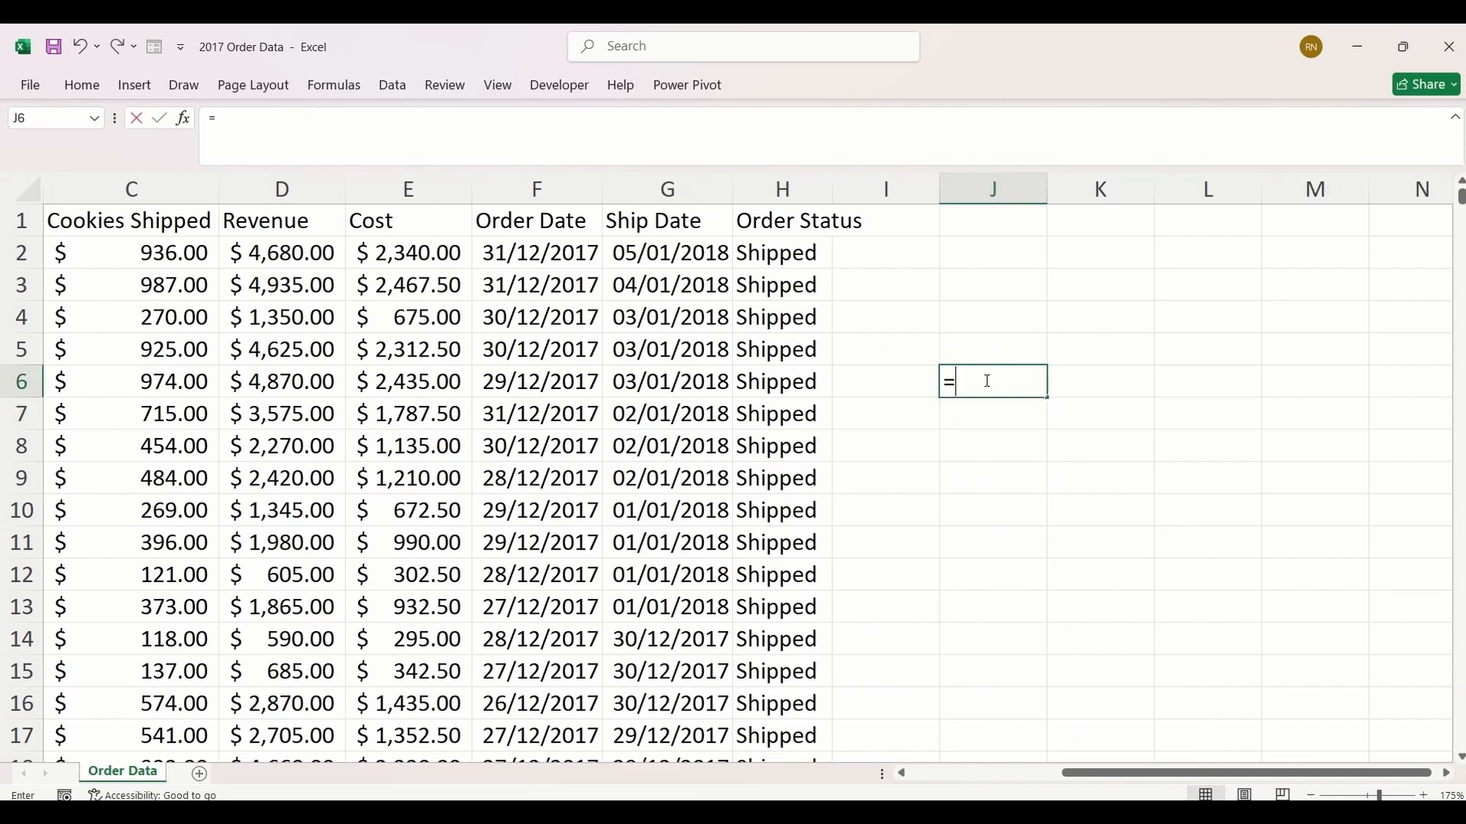
text(tax)
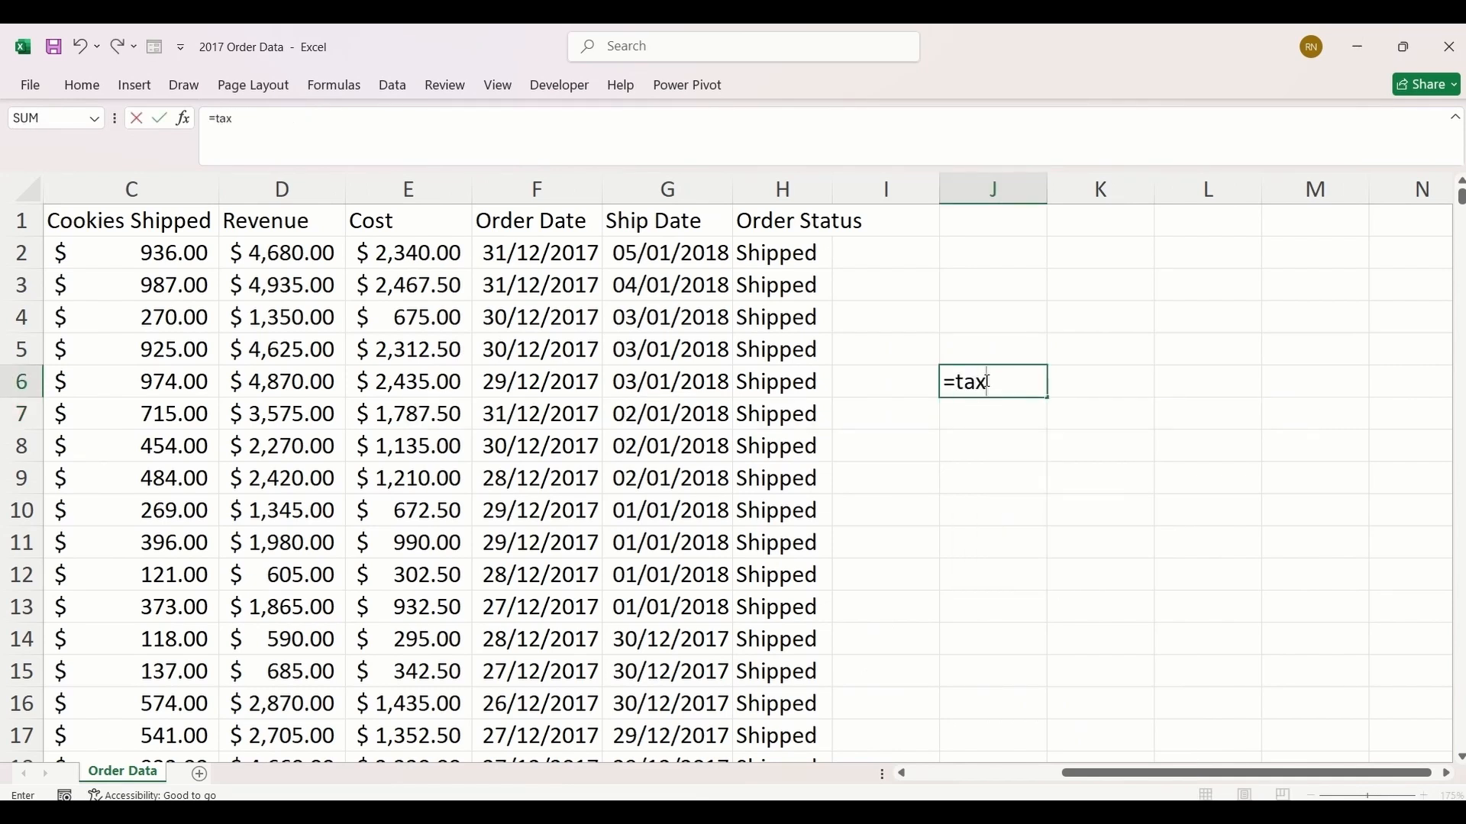
key(BackSpace)
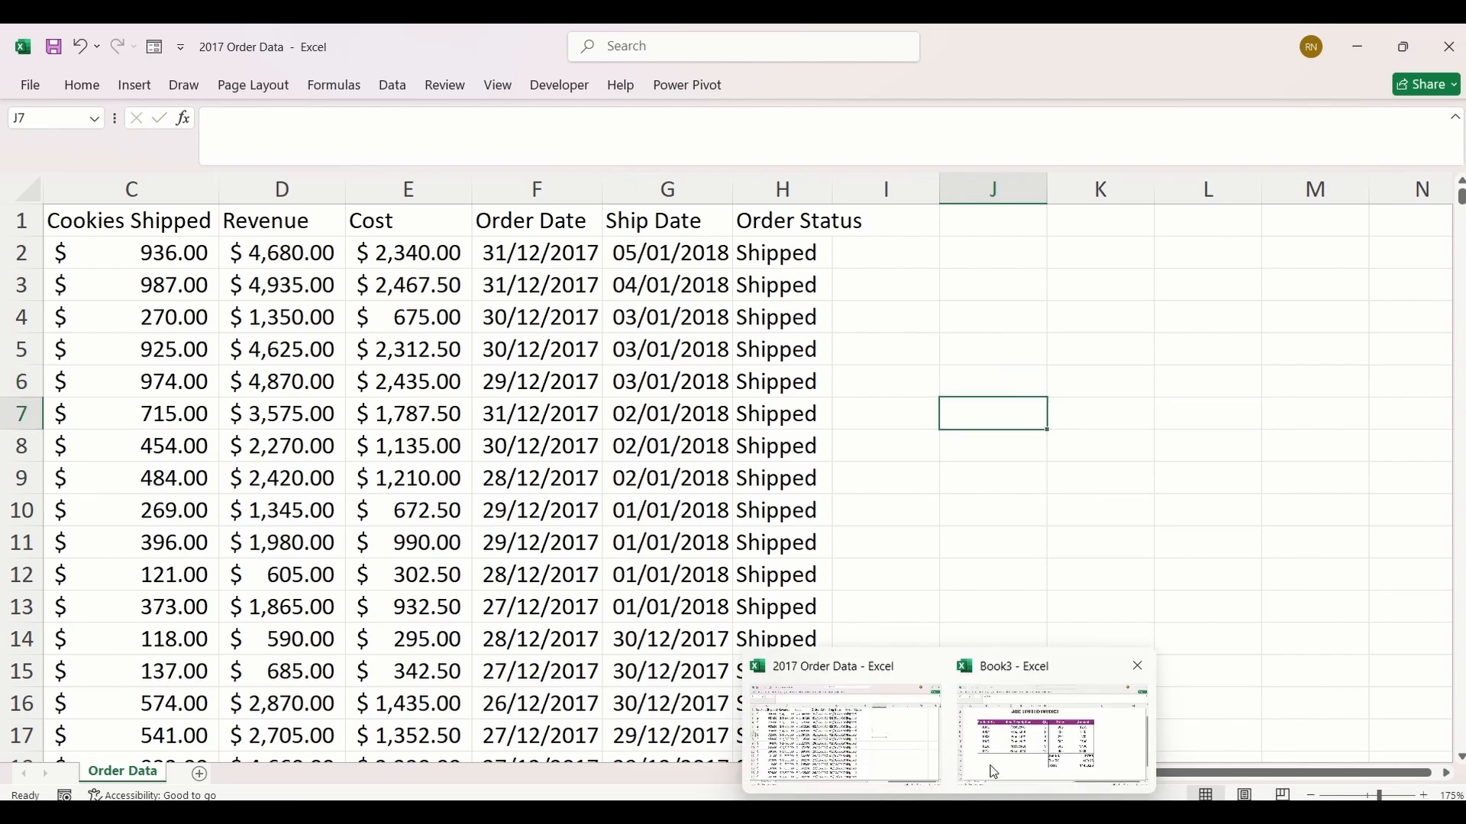
Step: Return to Book3, add a blank sheet and place a copy of it in 2017 Order Data.xlsx before the Order Data sheet
click(991, 767)
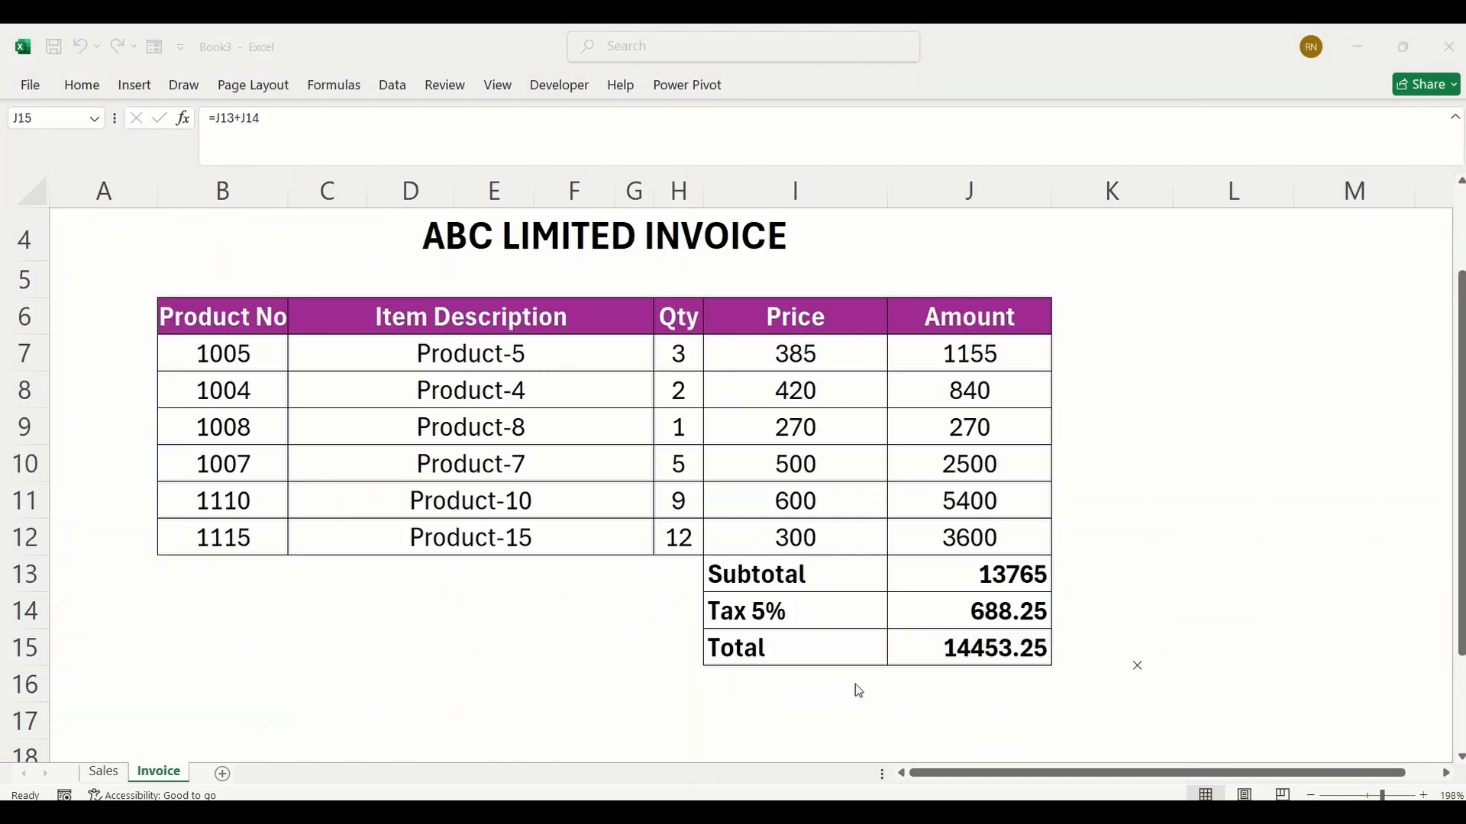
click(224, 776)
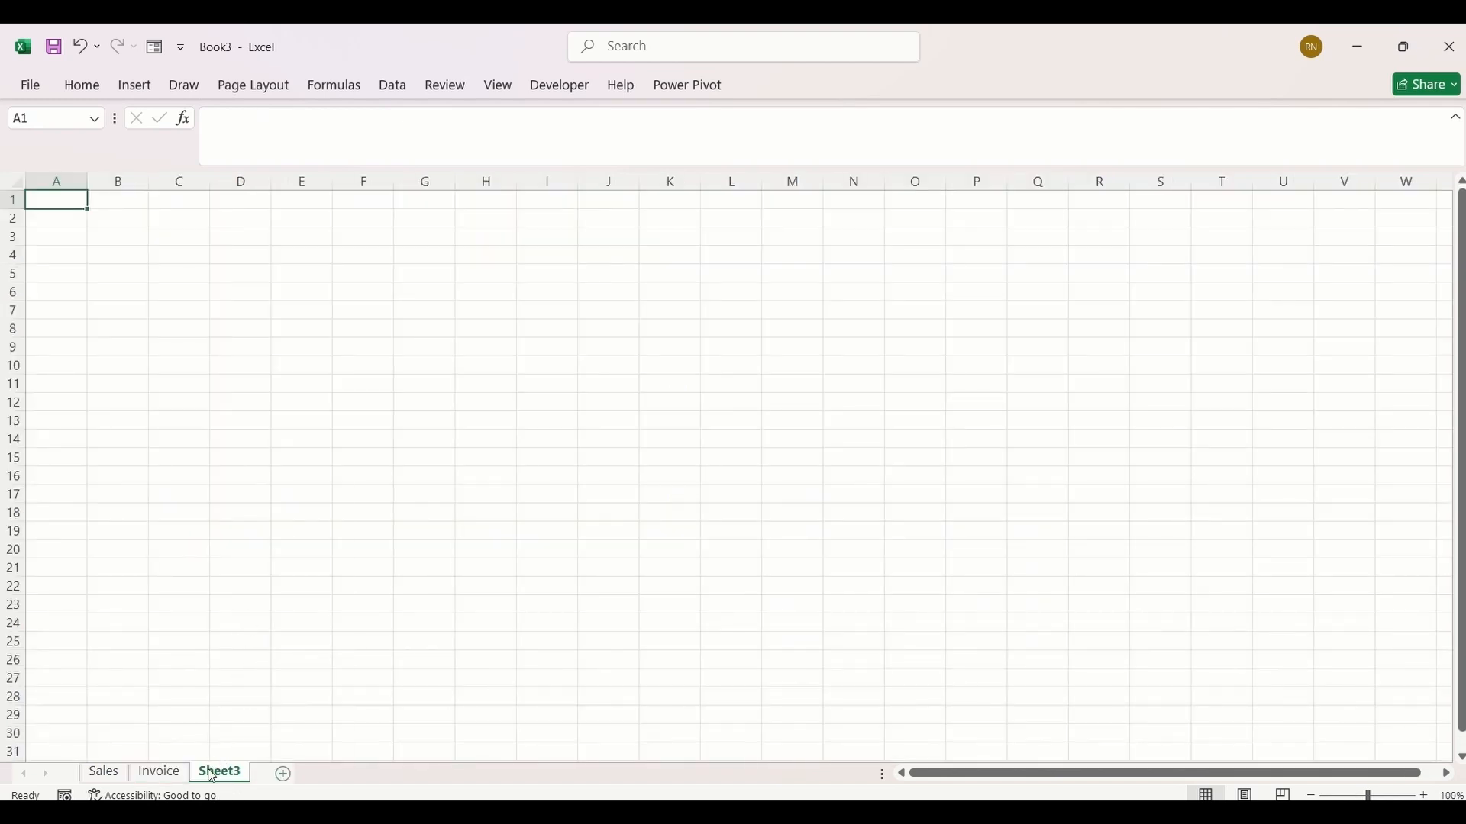
right_click(213, 777)
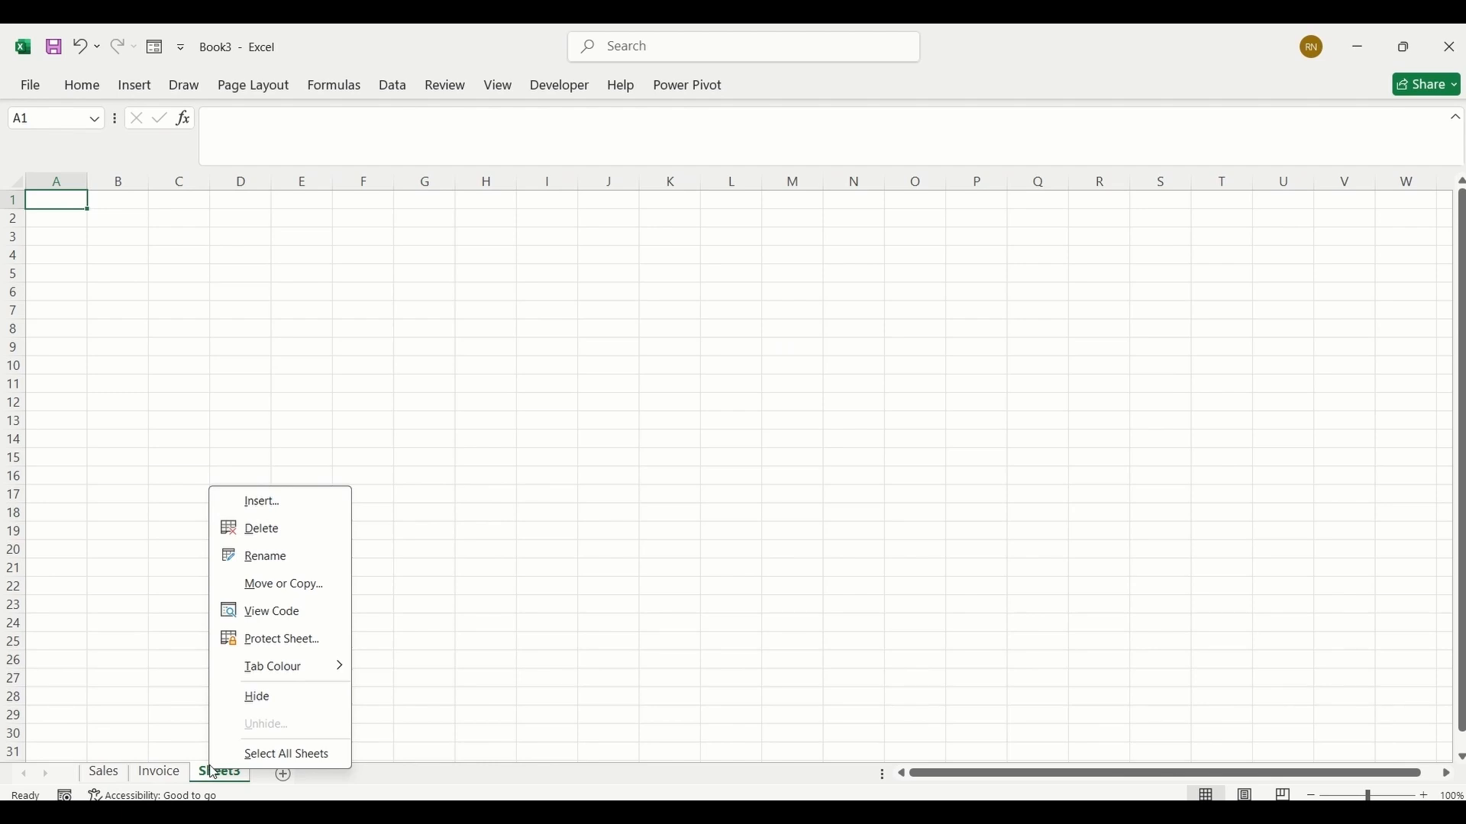
click(265, 588)
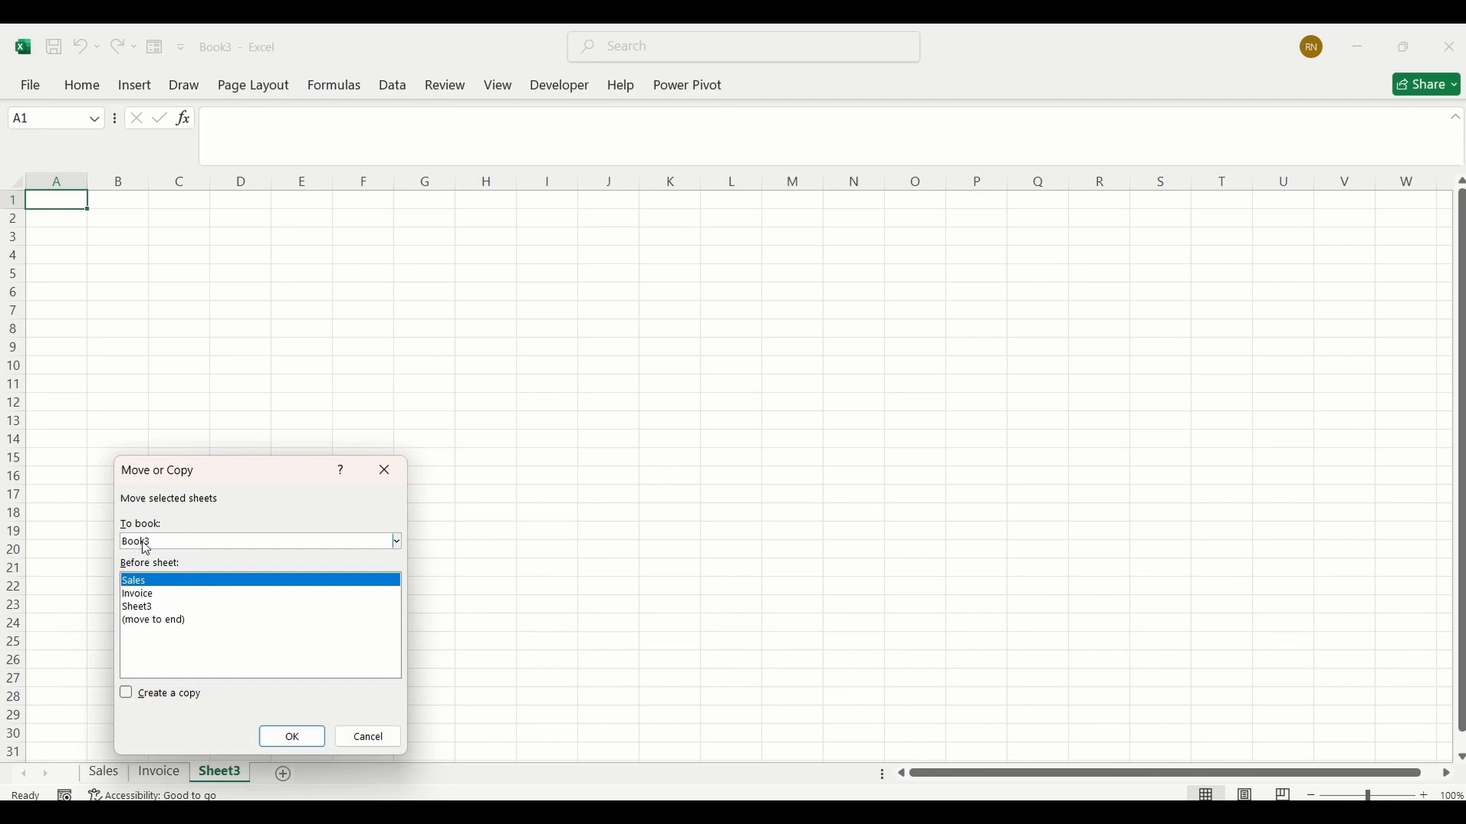
click(397, 544)
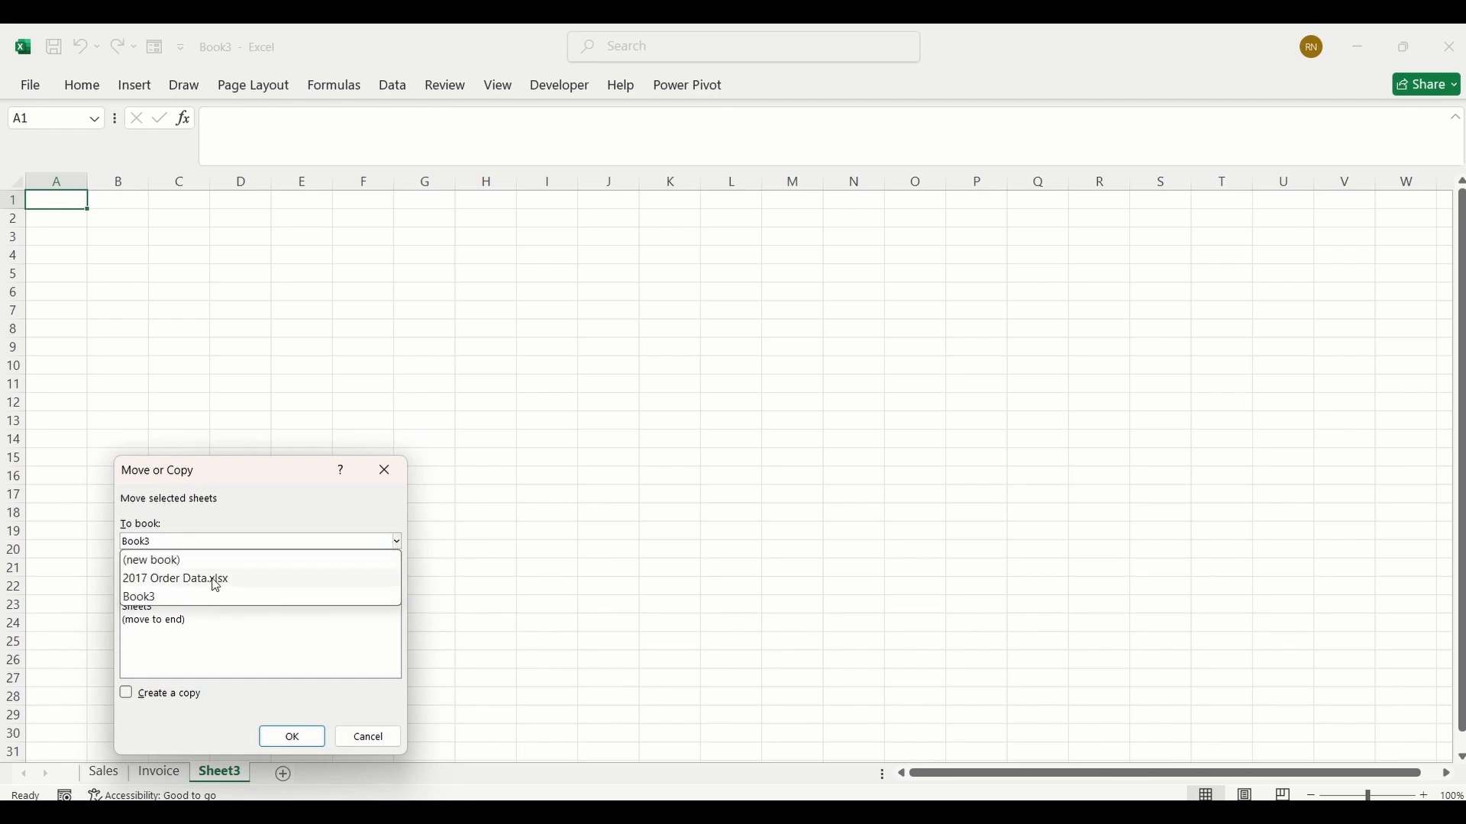
click(157, 582)
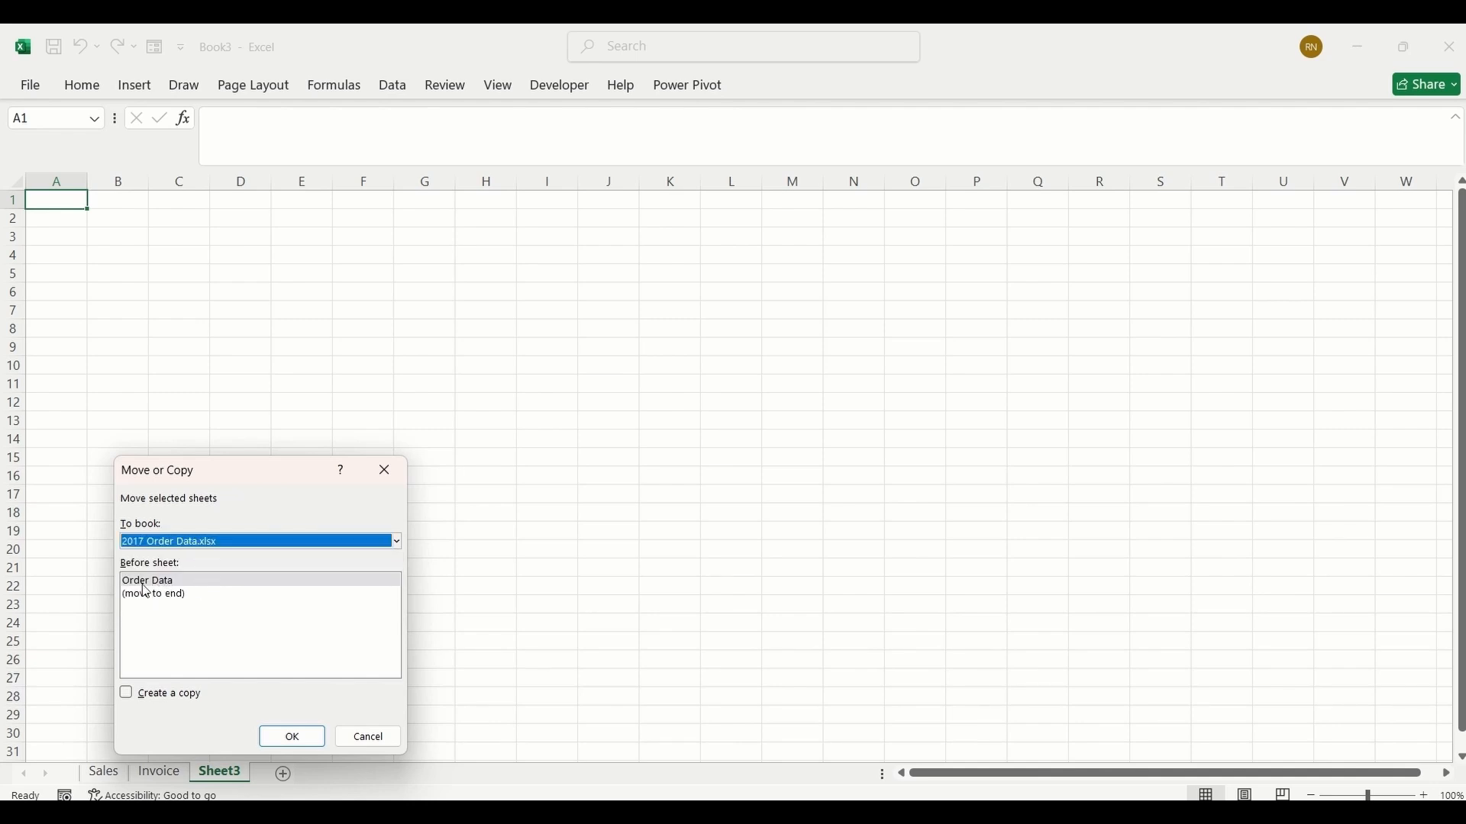
click(123, 695)
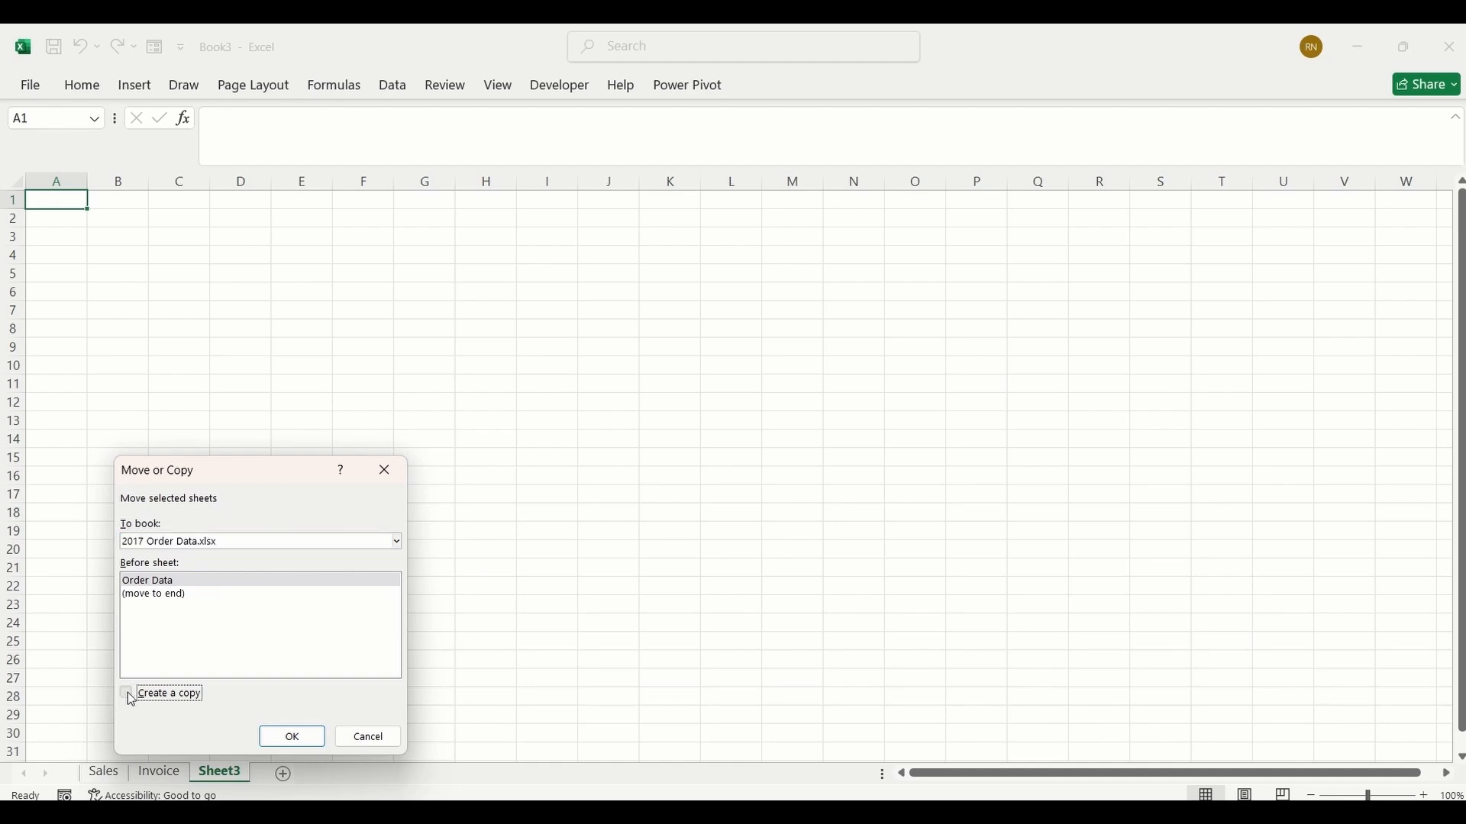
click(291, 738)
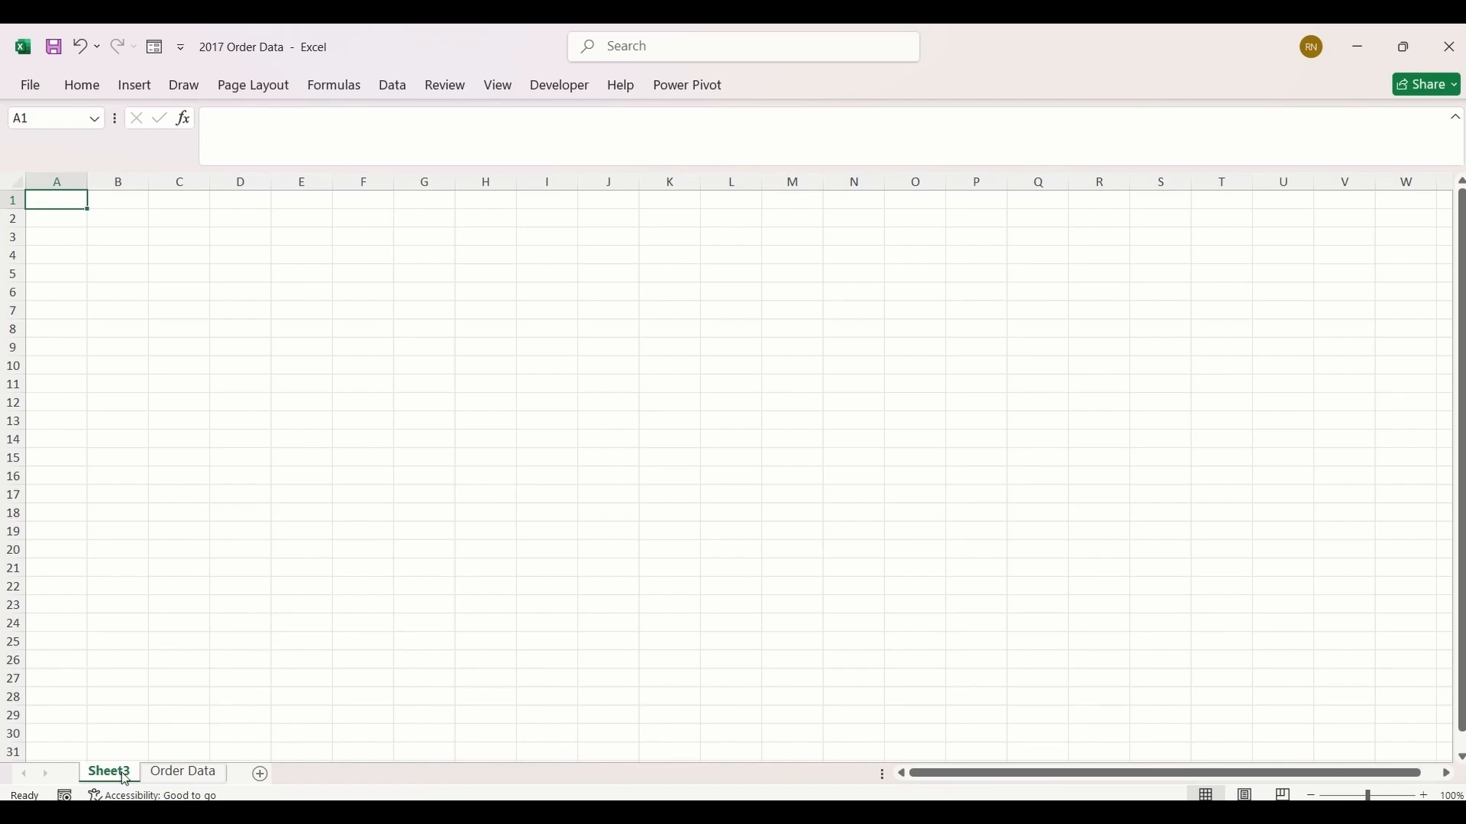
Step: Open the Order Data sheet and start a formula in J7 that calls the TaxRate function
click(180, 384)
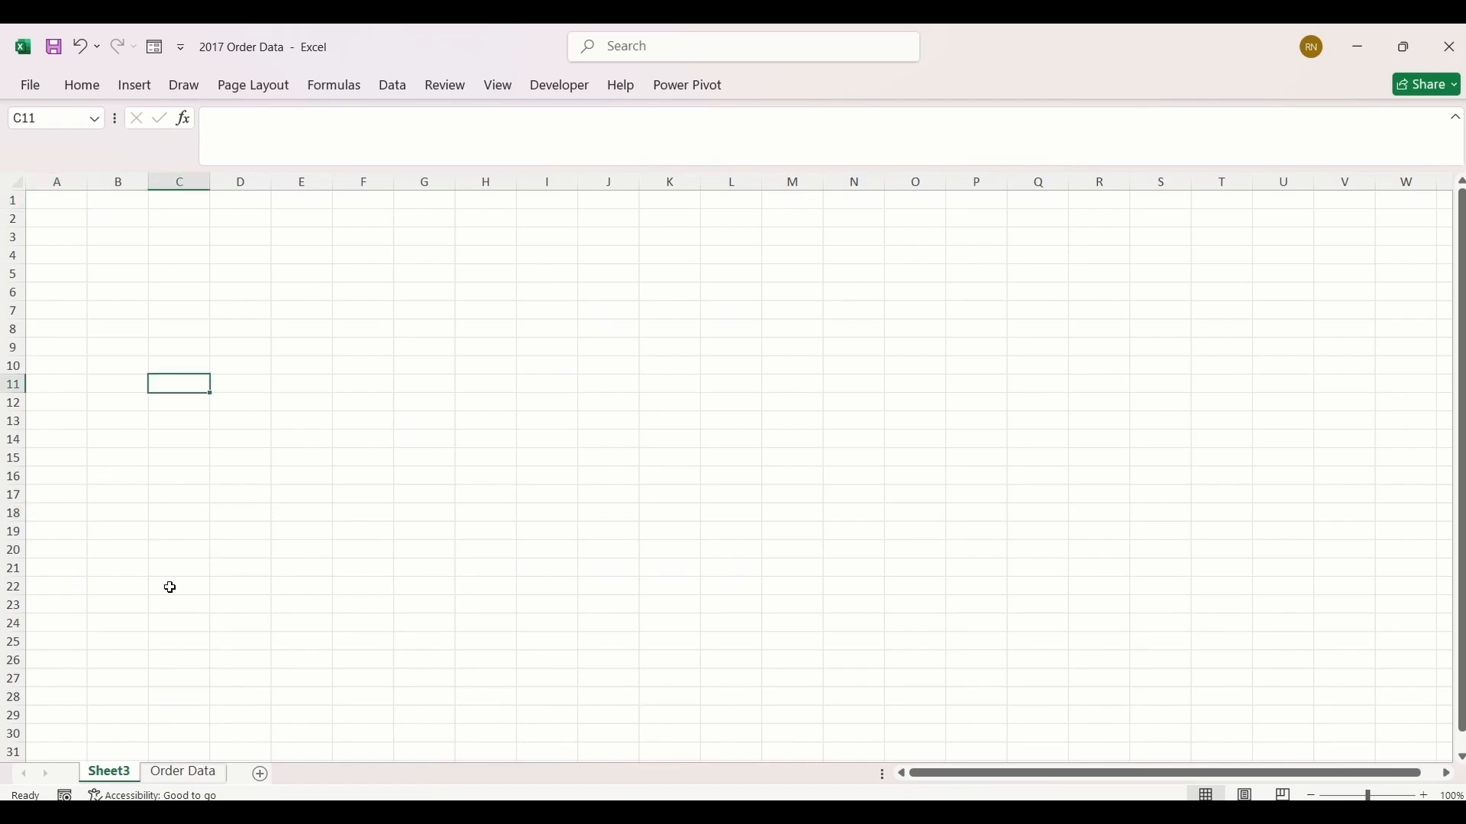
click(185, 775)
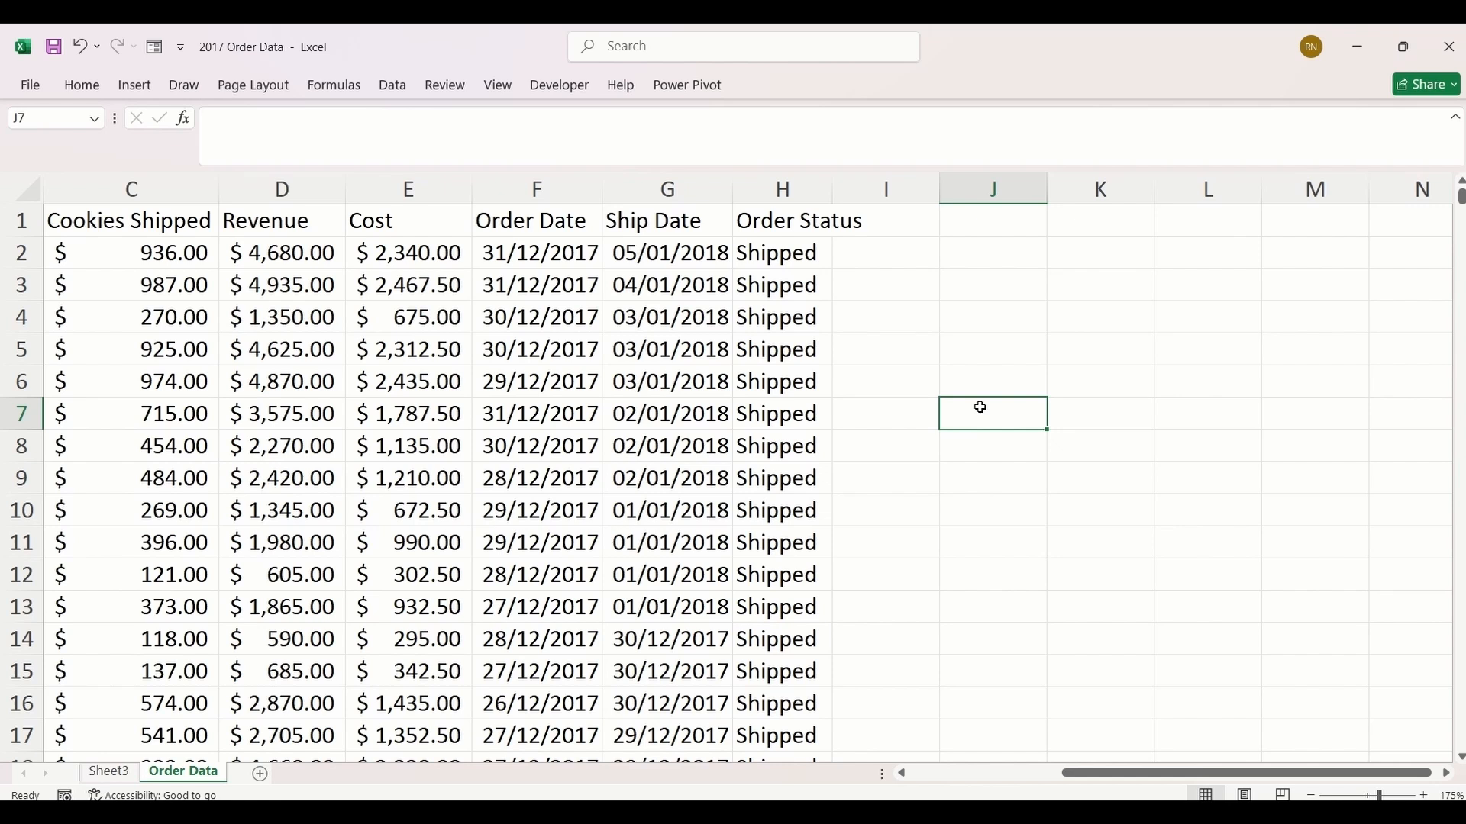
text(=tax)
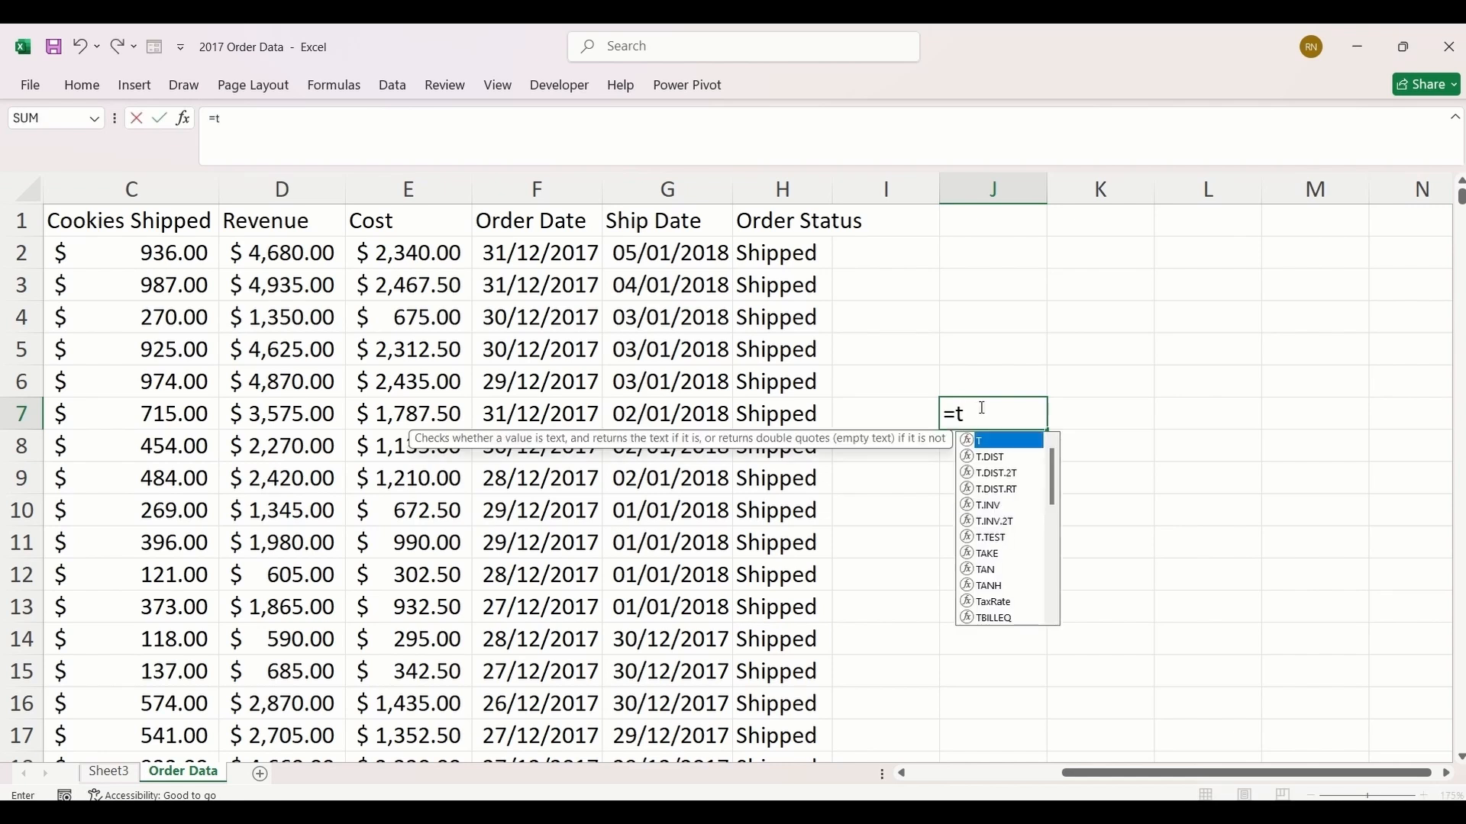